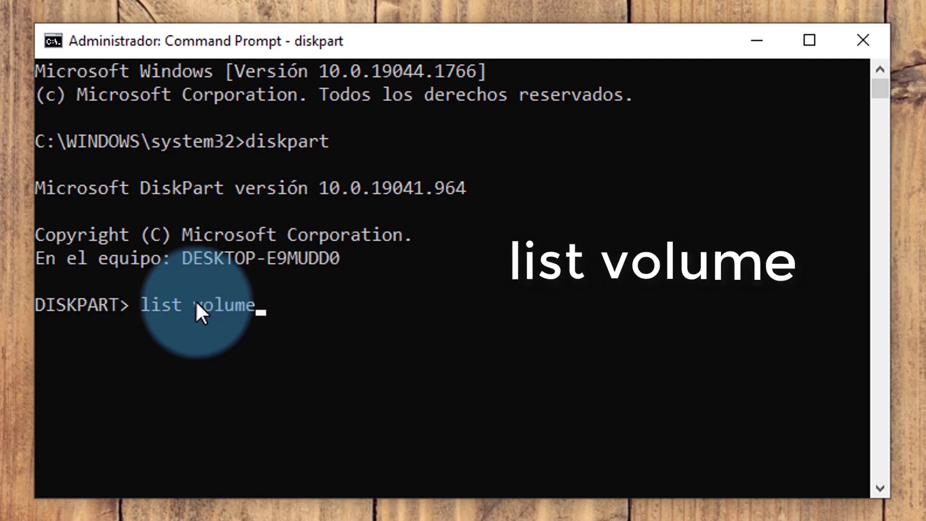
List all volumes in DiskPart and highlight the size of removable volume 6.
key("Return")
left_click_drag(892, 292, 925, 292)
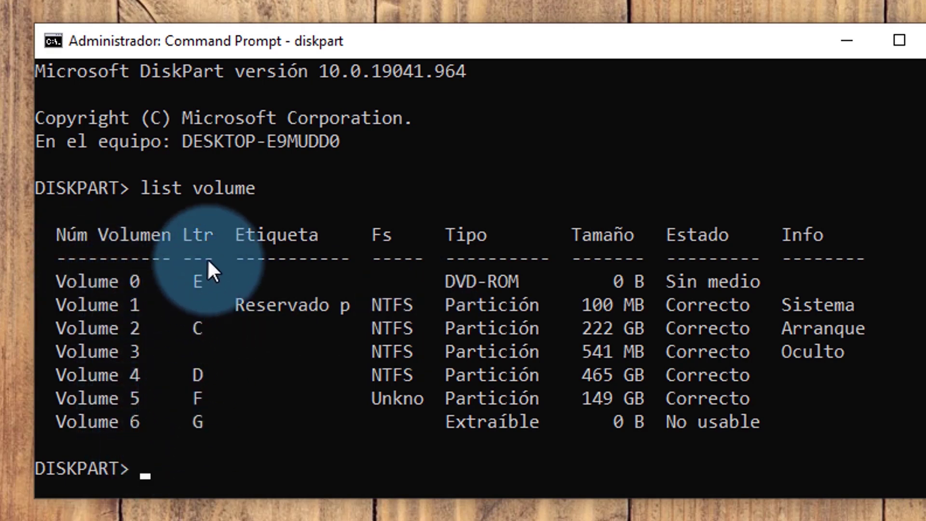
left_click(787, 421)
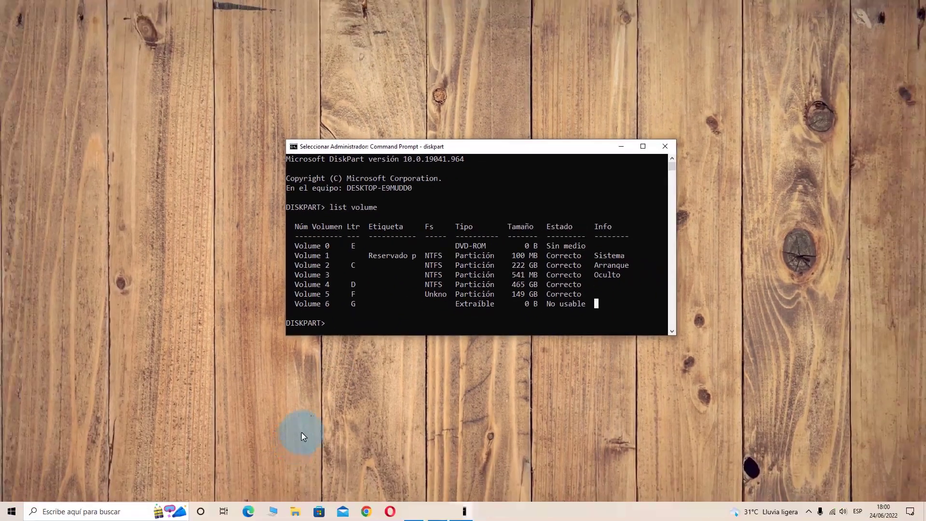
left_click_drag(516, 304, 537, 304)
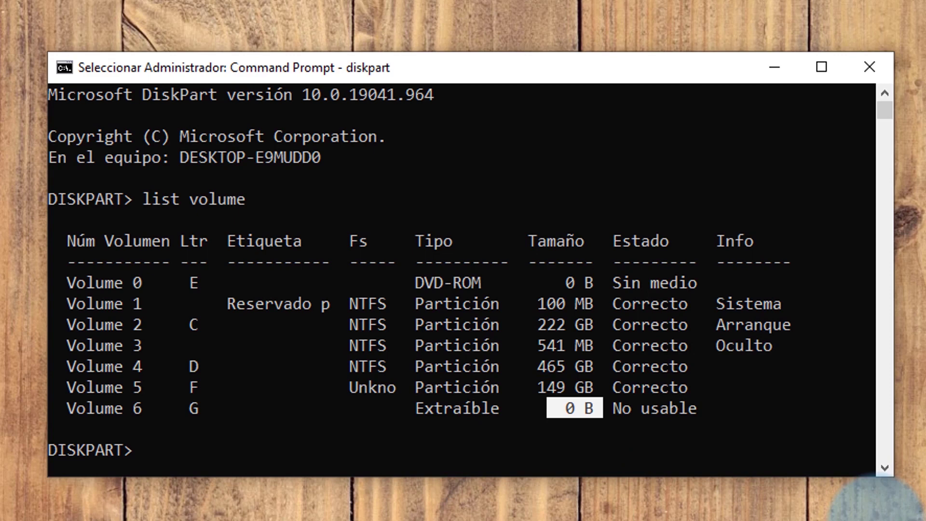
Select volume 6, the removable drive with letter G, in DiskPart.
left_click_drag(208, 410, 129, 409)
type("select volume 6")
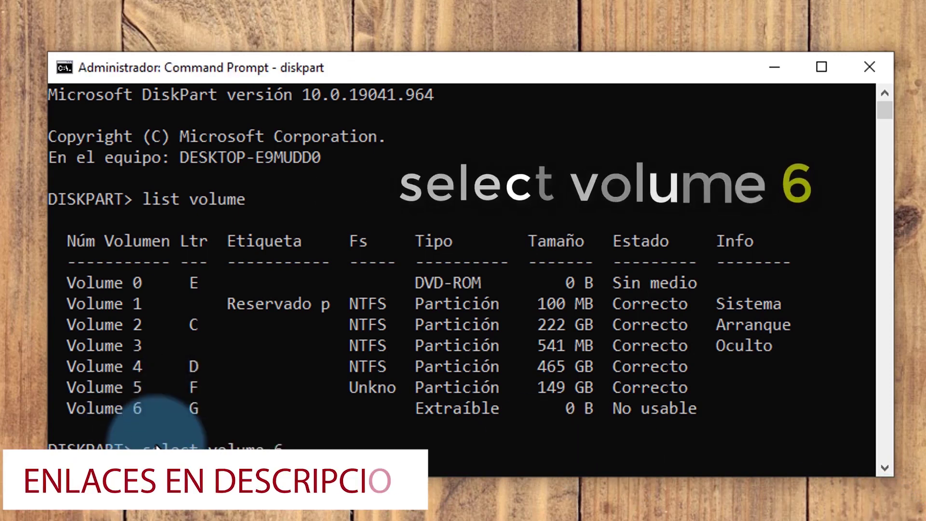
mouse_move(195, 410)
left_mouse_down()
mouse_move(149, 410)
mouse_move(196, 413)
left_mouse_up()
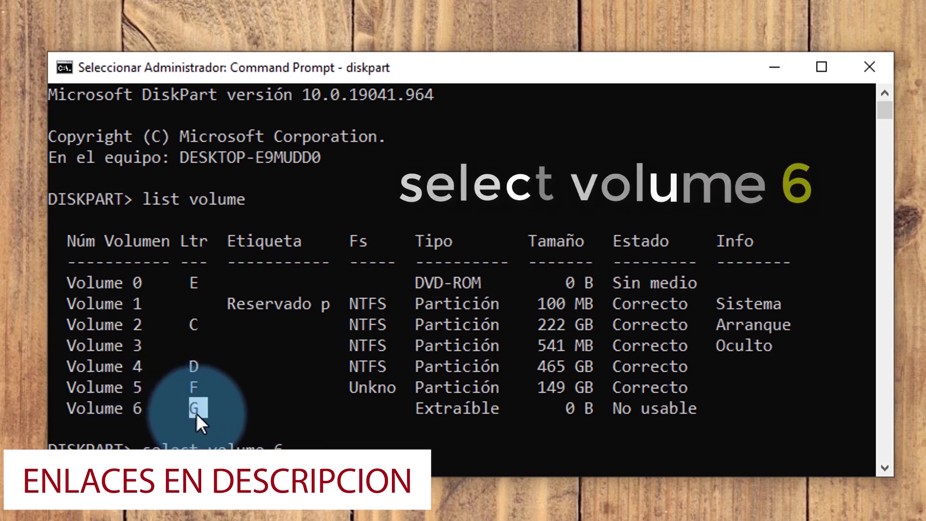
left_click(158, 410)
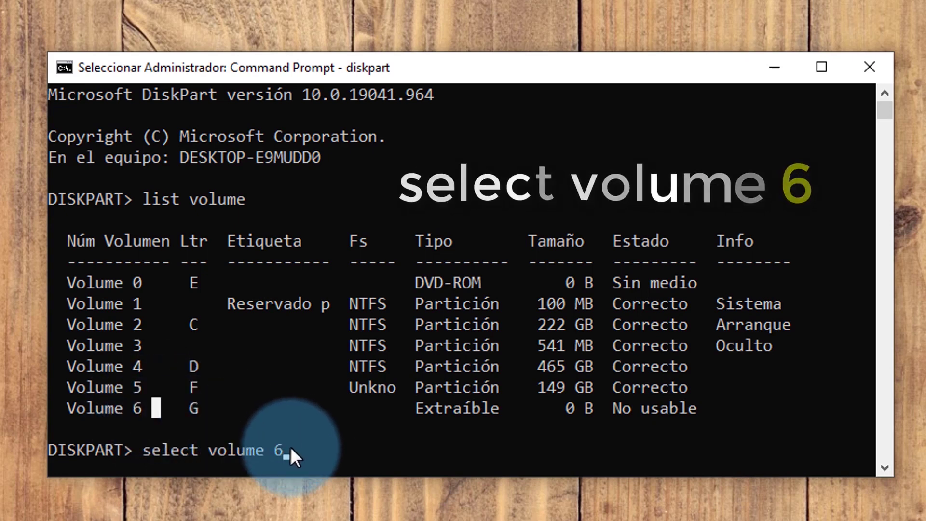
key("Escape")
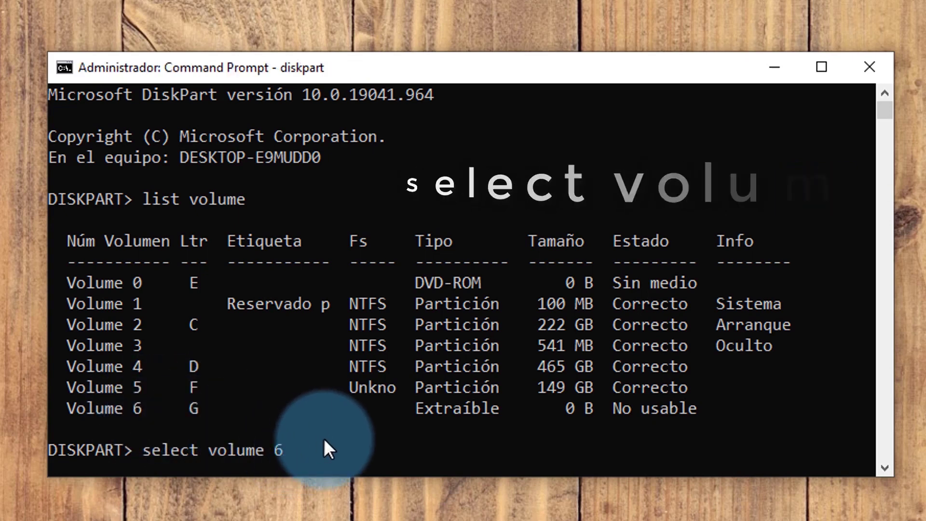
key("Return")
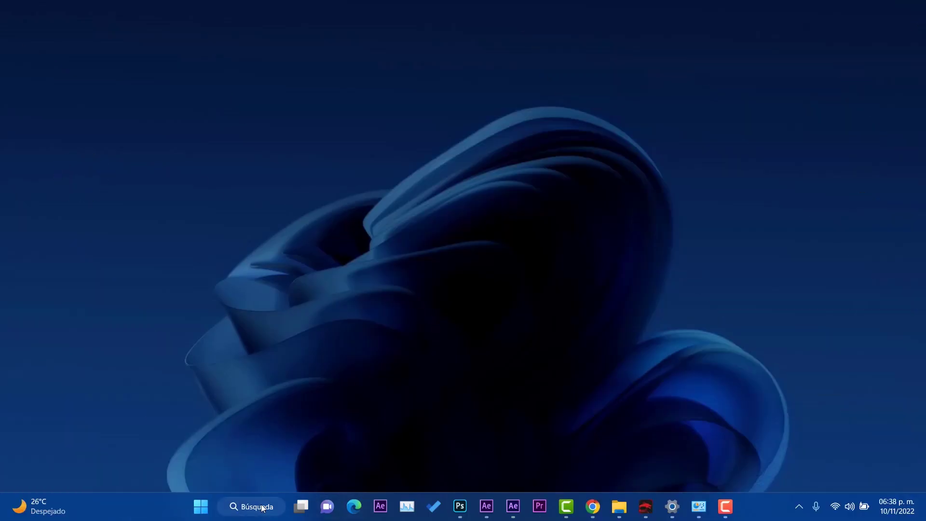
Search Windows for "puntos" and open "Crear un punto de restauración".
left_click(256, 507)
type("punroas")
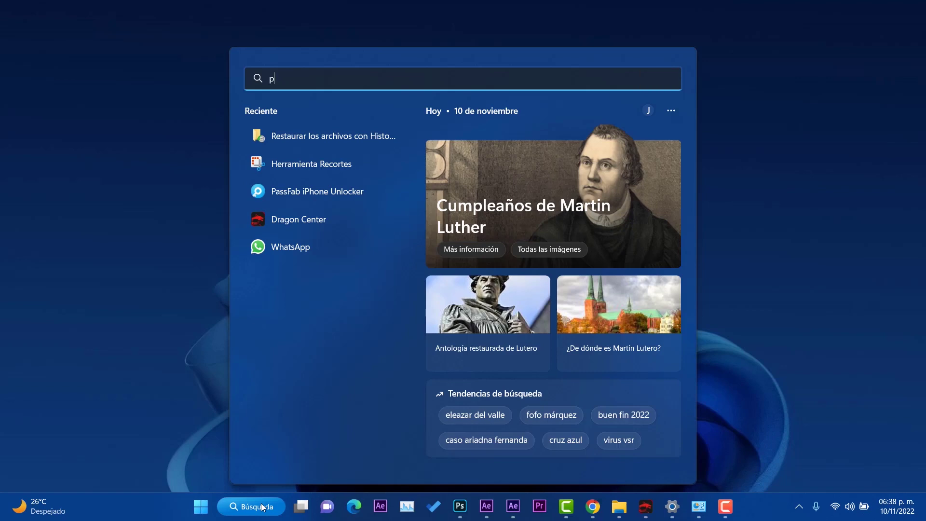
key("BackSpace")
key("BackSpace")
key("BackSpace")
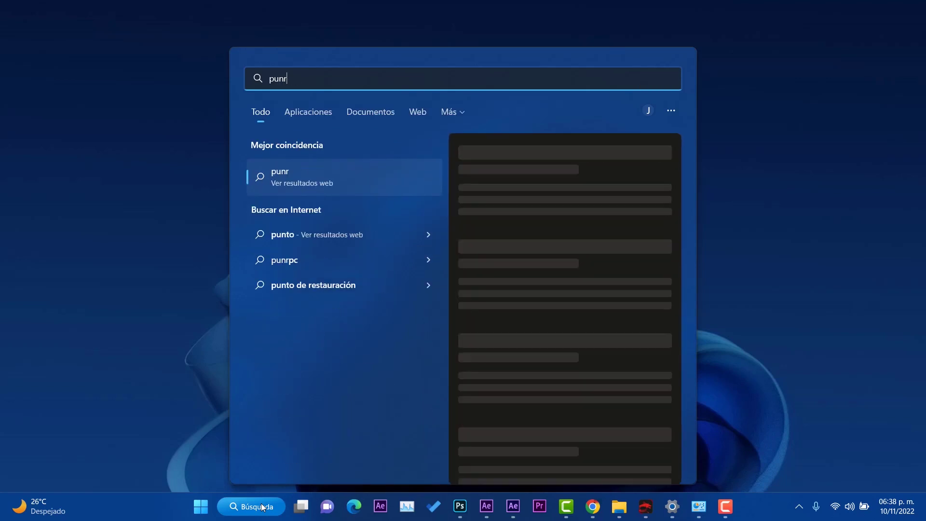
type("tos")
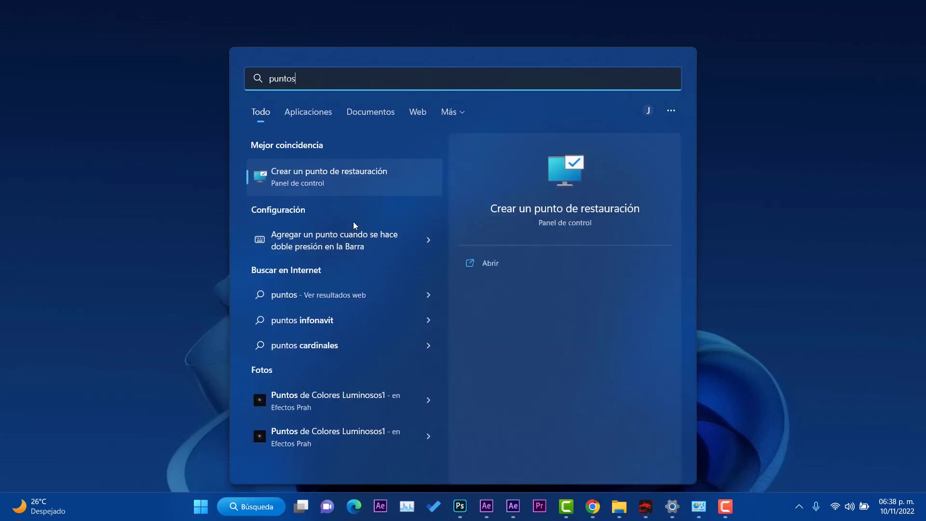
left_click(351, 180)
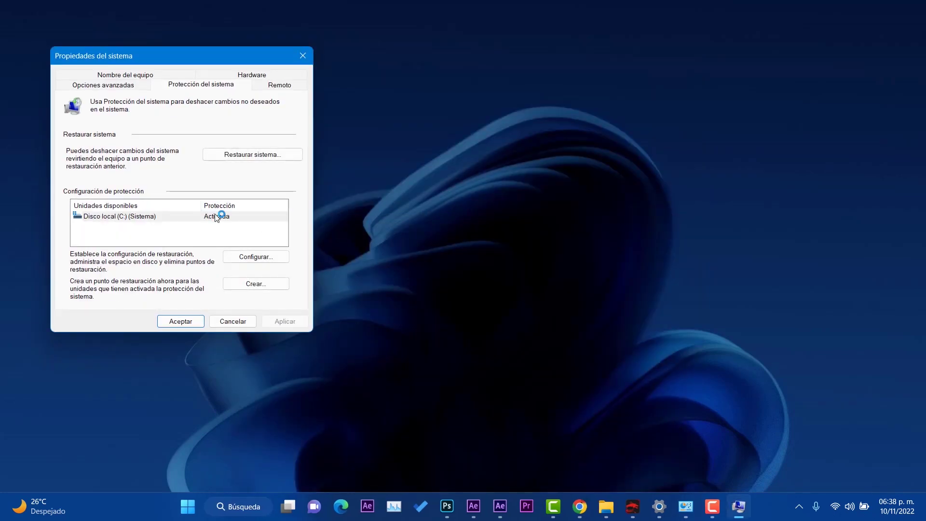
Launch Restaurar sistema and place its window beside the Propiedades del sistema window.
left_click(250, 155)
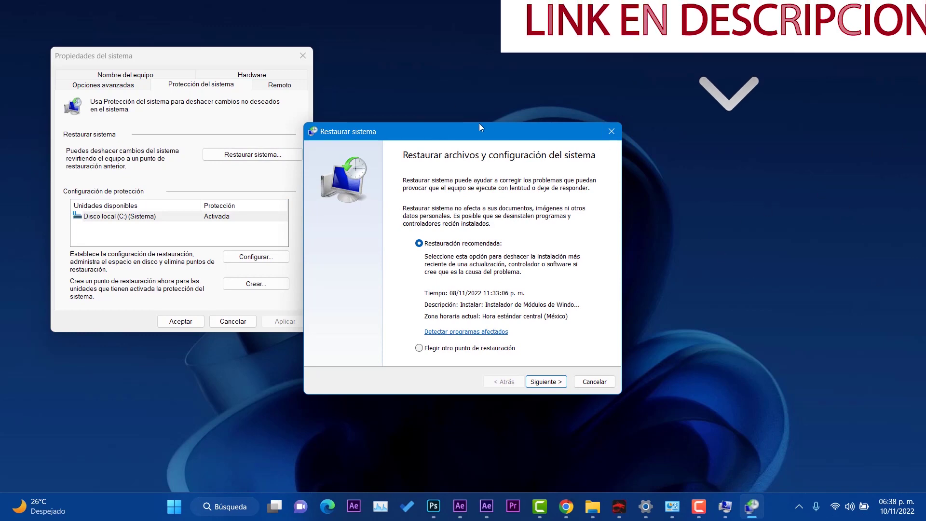
left_click_drag(476, 125, 715, 102)
left_click_drag(190, 59, 363, 89)
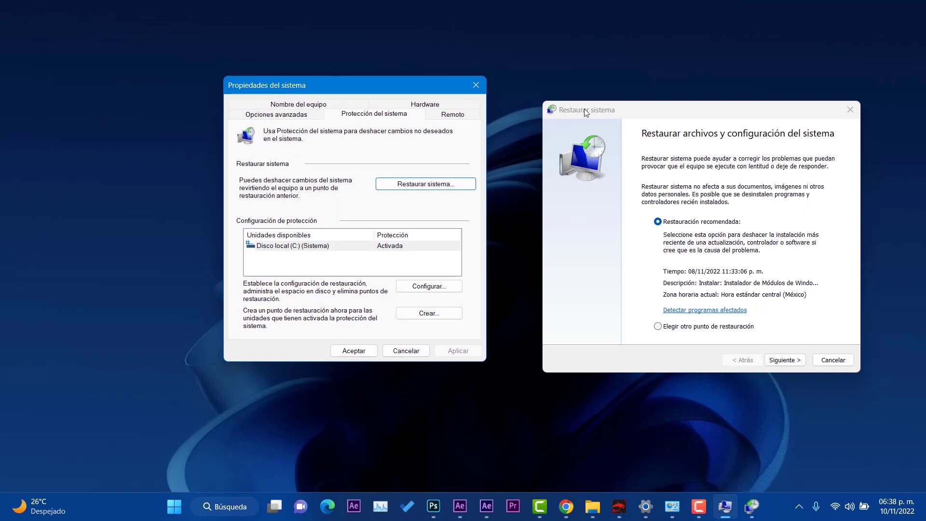
left_click_drag(583, 108, 534, 91)
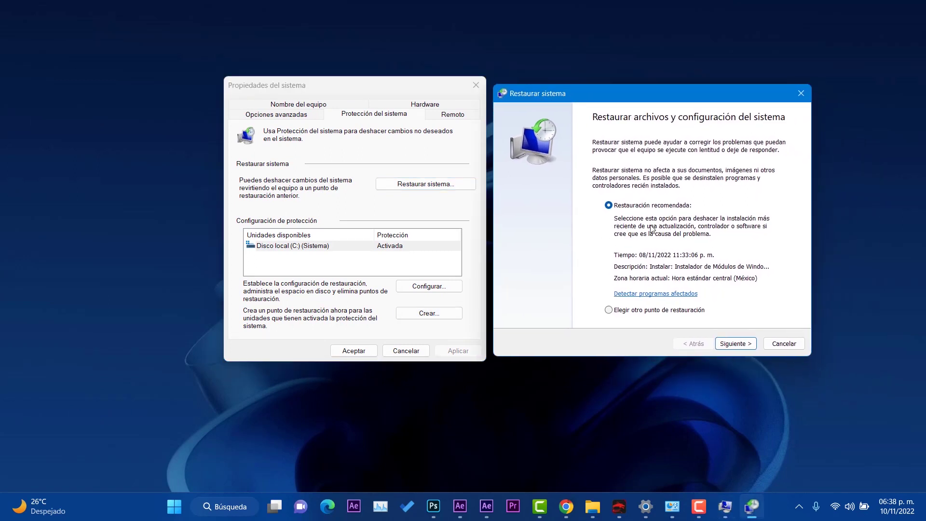
Choose "Elegir otro punto de restauración" to view the available restore points, and close both dialogs without restoring.
left_click(636, 313)
left_click(734, 343)
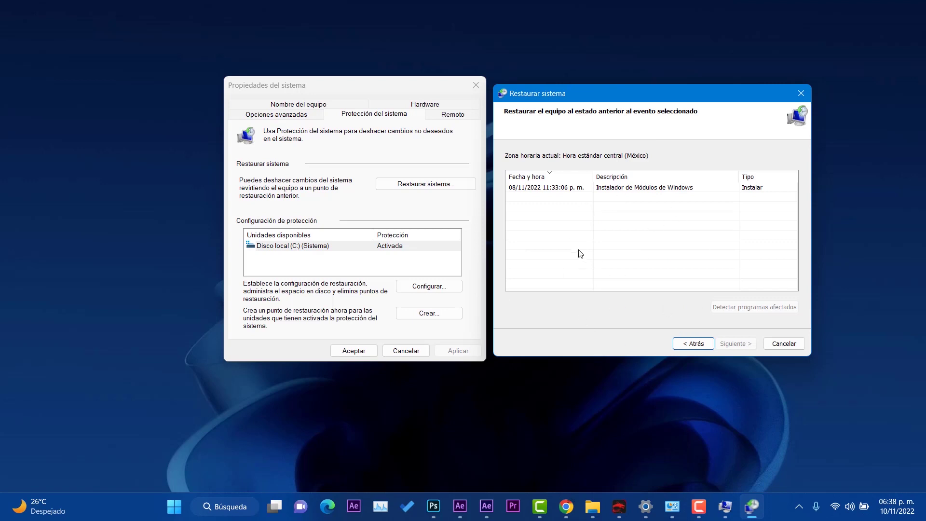
left_click(790, 343)
left_click(406, 351)
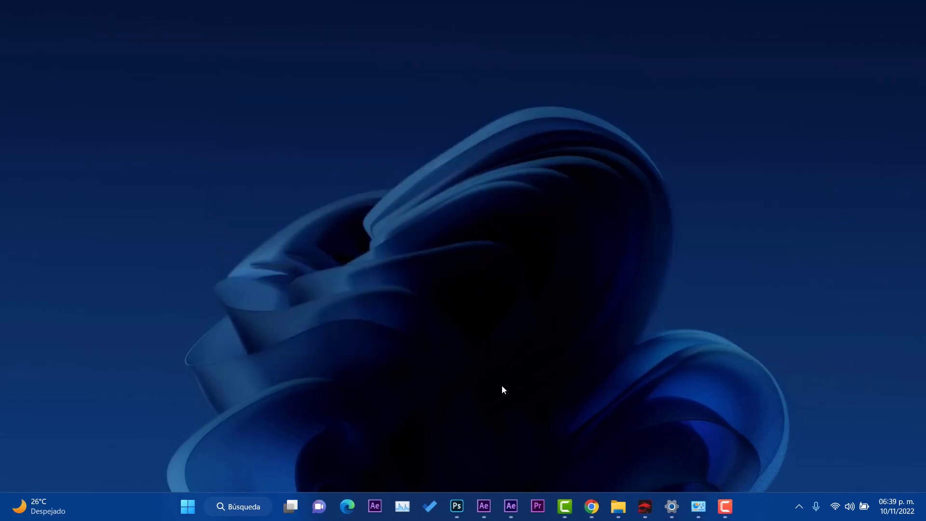
Open the recent search entry for restoring files with Historial de archivos and go to its configuration page.
left_click(254, 507)
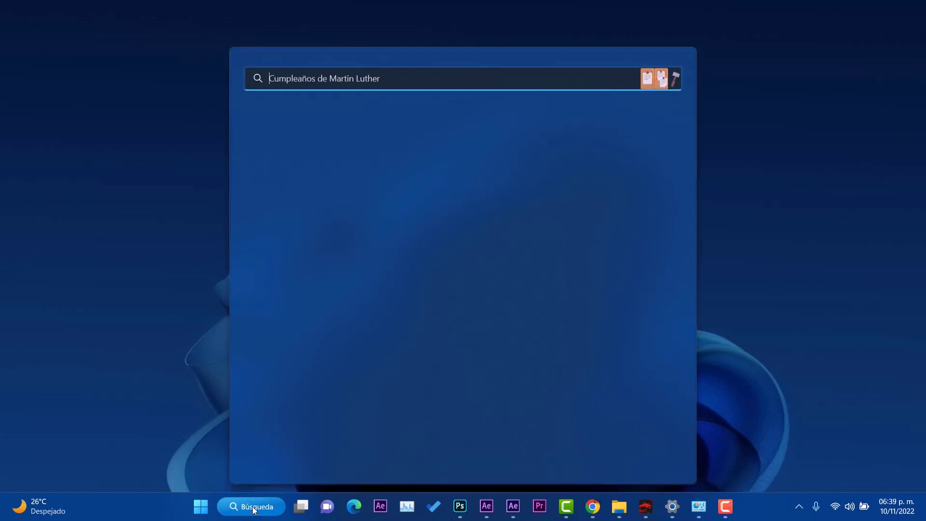
left_click(296, 165)
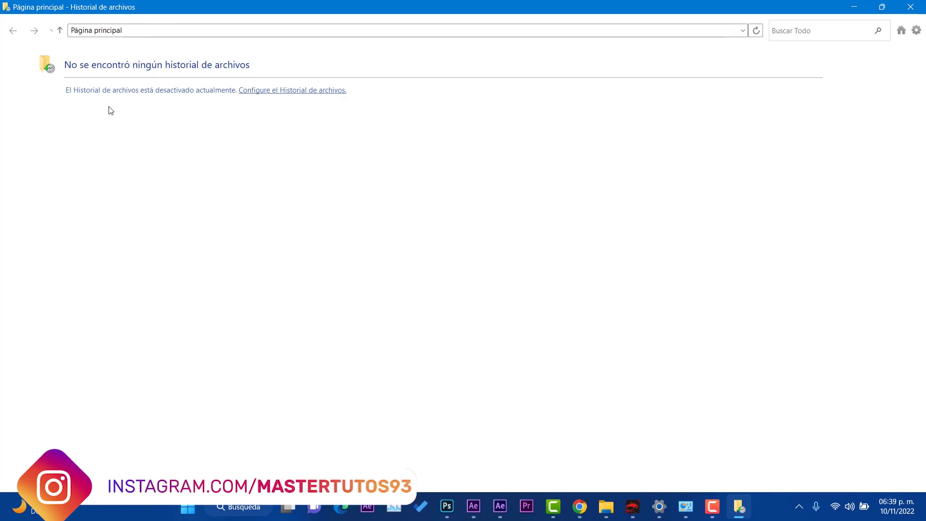
left_click(318, 91)
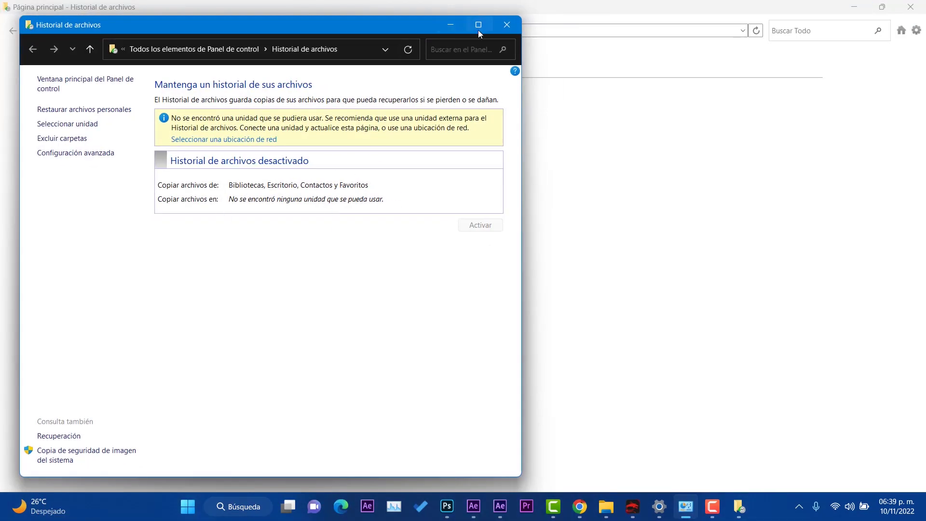
Maximize the Historial de archivos window, view the advanced tools under Recuperación, and minimize it.
left_click(478, 30)
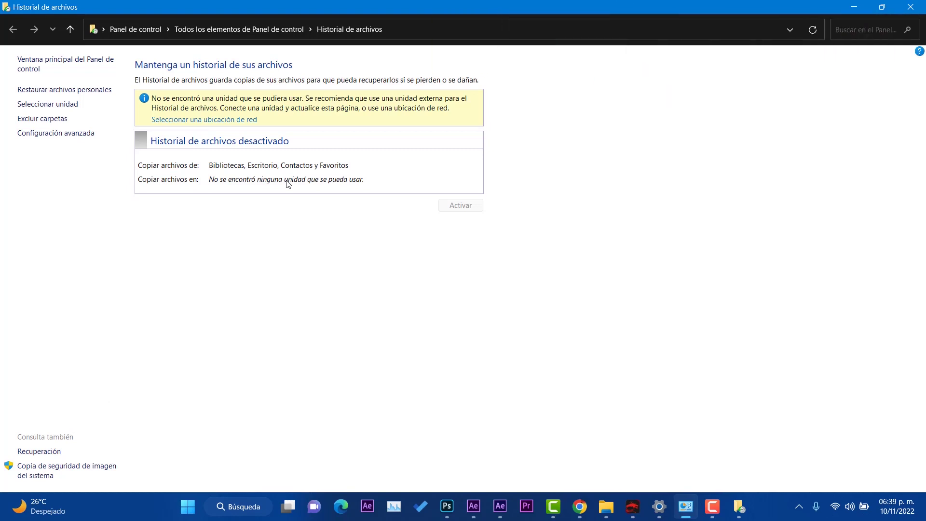
left_click(56, 453)
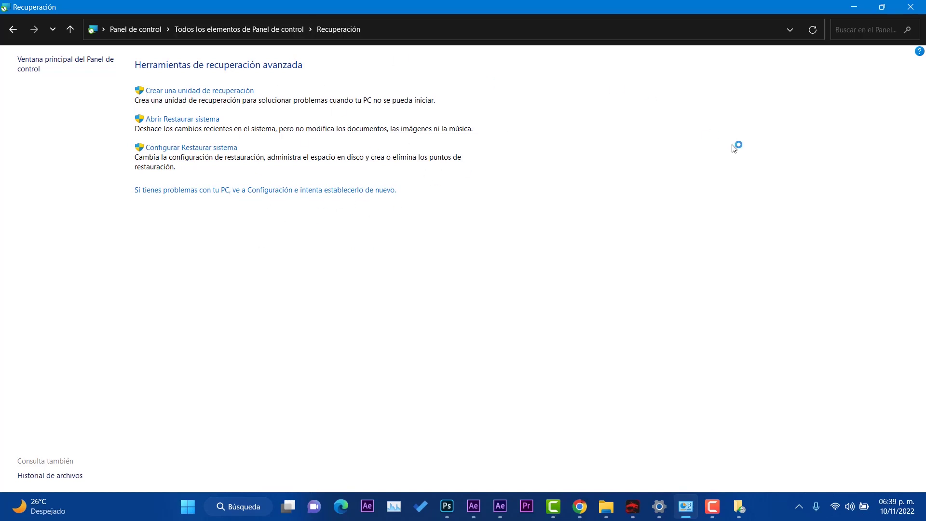
left_click(854, 6)
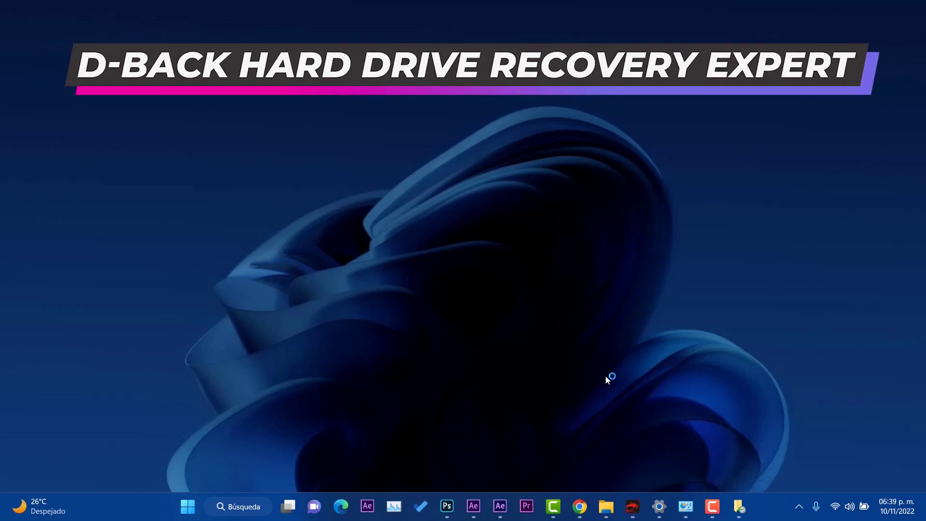
Launch iMyFone D-Back for Windows and close its message center.
left_click(188, 507)
left_click(348, 399)
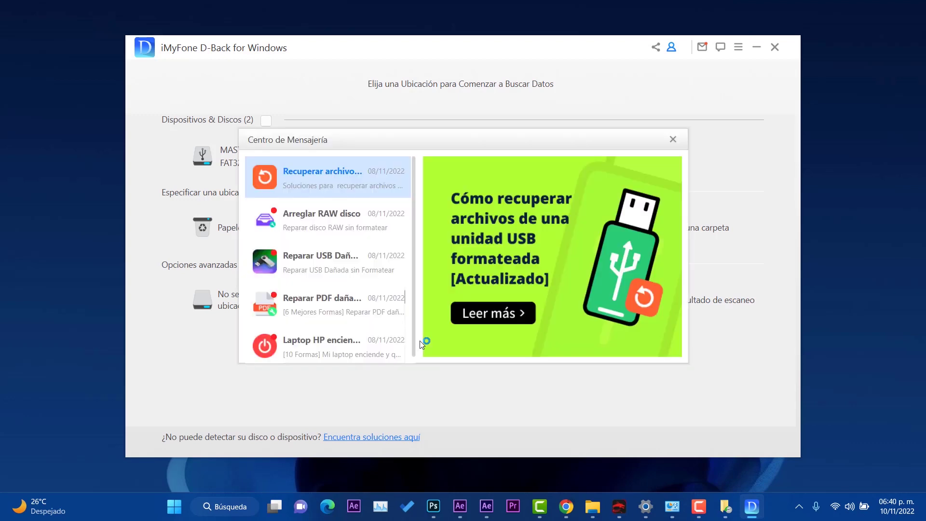
left_click(673, 140)
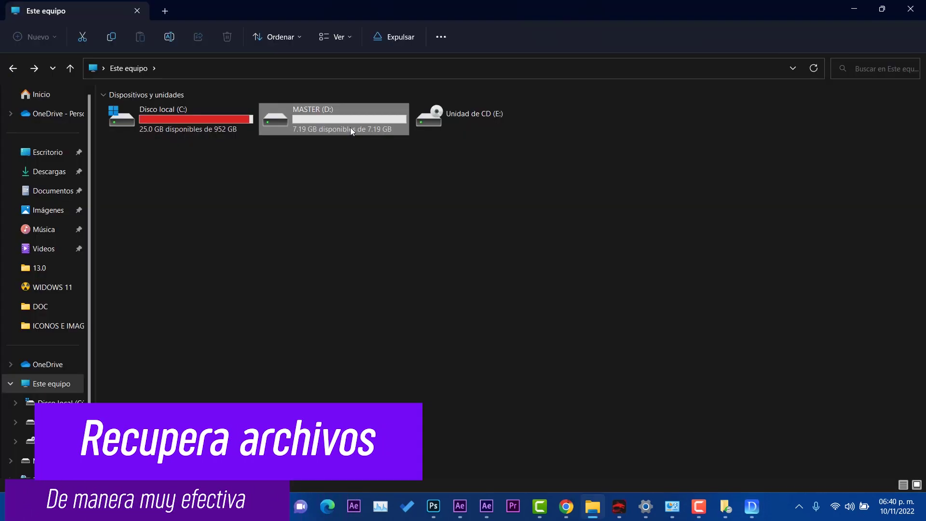
Check the contents of the MASTER (D:) drive in File Explorer and minimize the window.
double_click(351, 127)
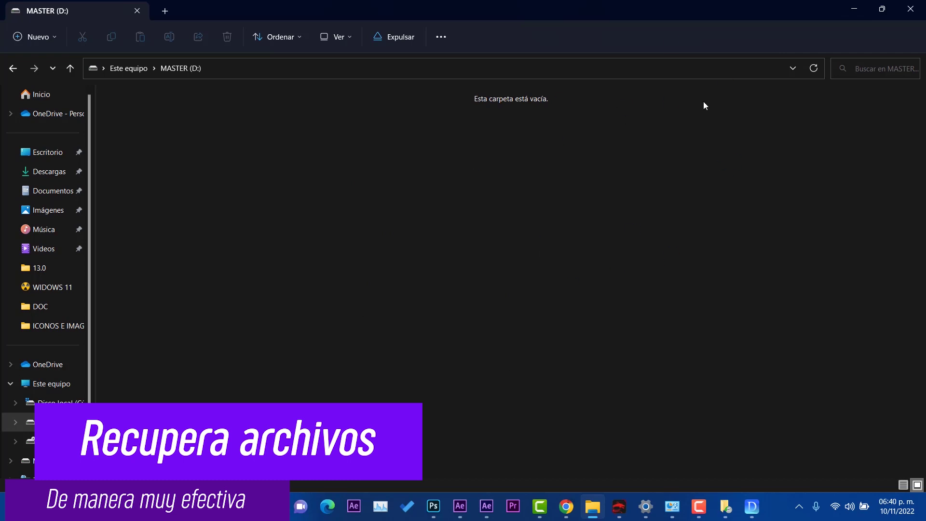
left_click(854, 7)
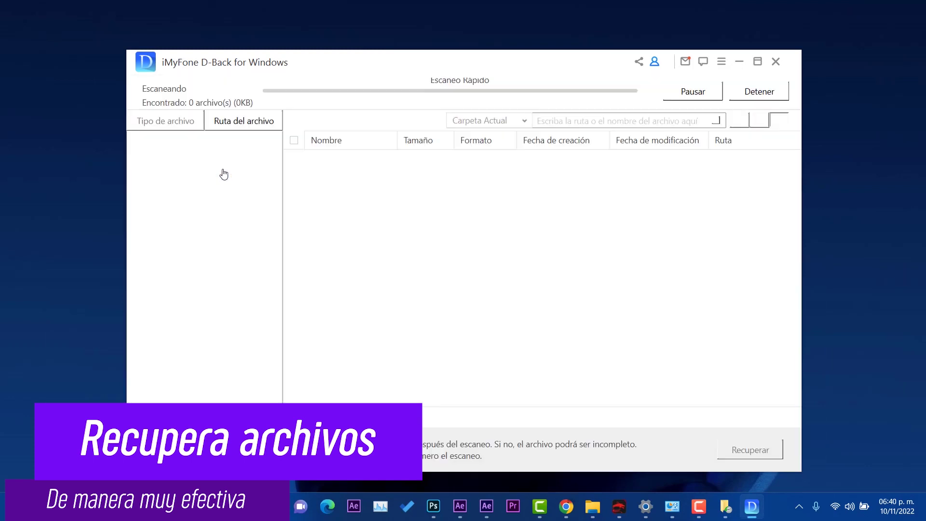
Scan the MASTER USB drive for lost files in iMyFone D-Back and dismiss the completion notice.
left_click(225, 174)
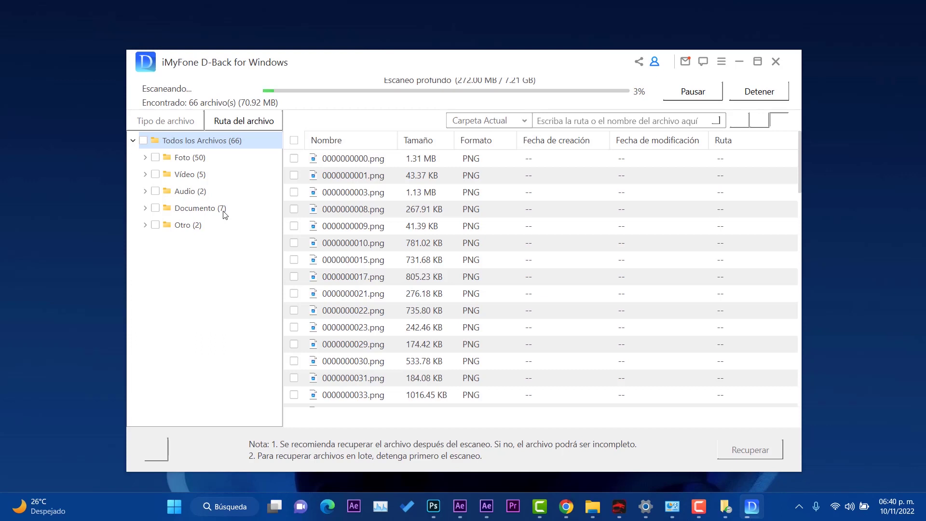
left_click(721, 61)
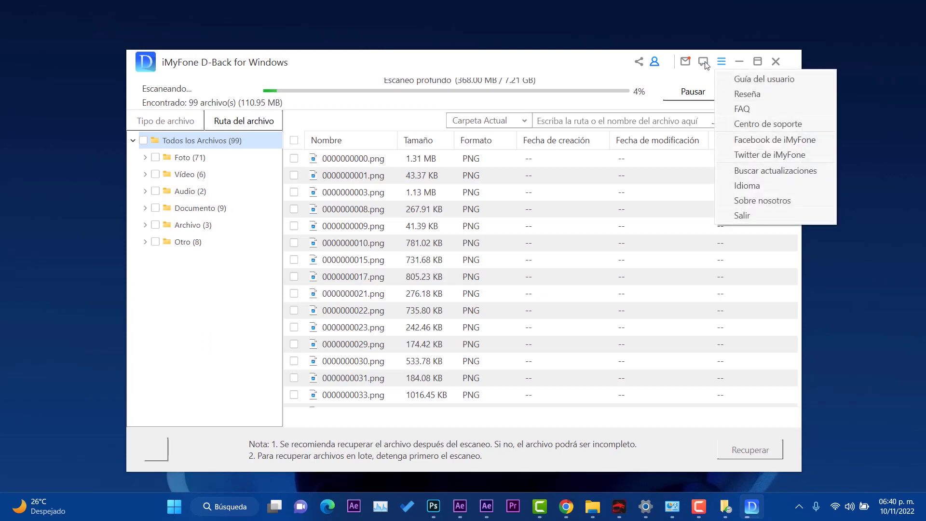
left_click(497, 61)
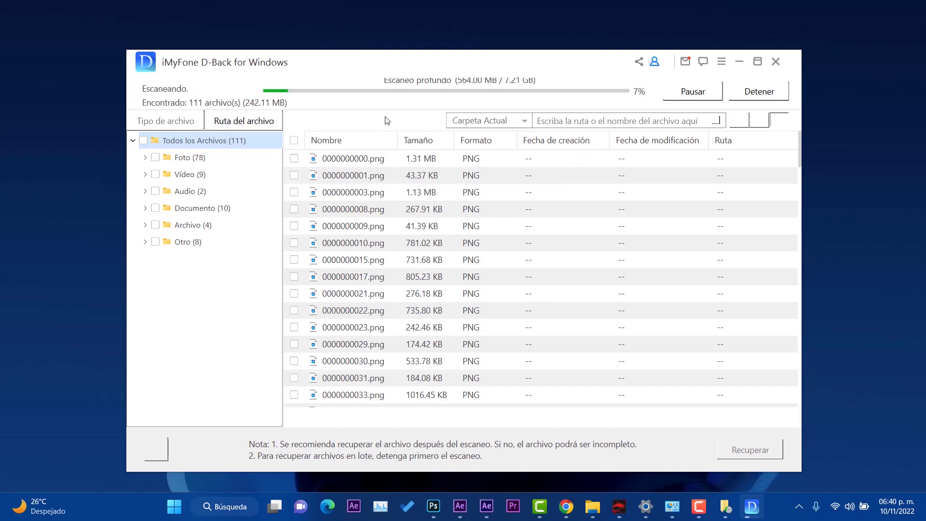
left_click_drag(409, 71, 417, 63)
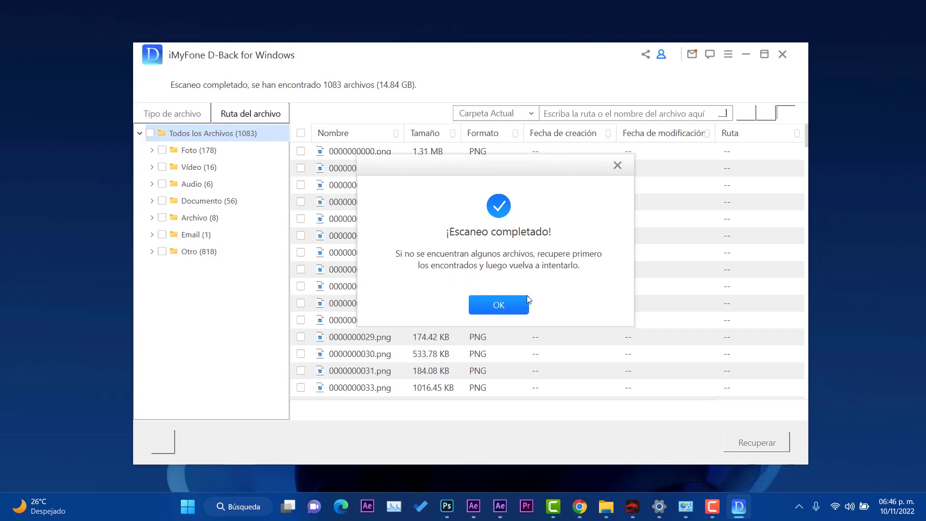
left_click(508, 314)
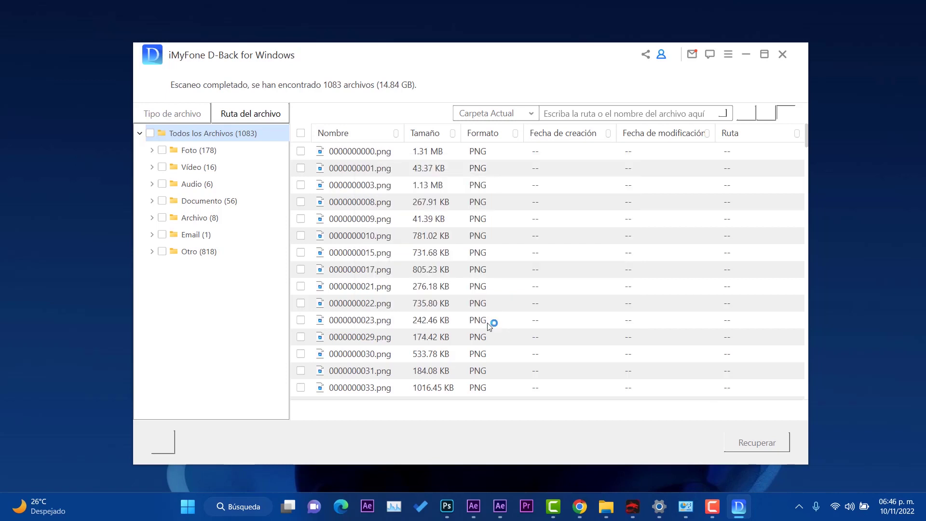
Look through the found files under Foto, checking the PNG, JPG, ICO and JPEG folders.
scroll(340, 286, "down", 5)
scroll(345, 297, "up", 5)
left_click(203, 155)
scroll(333, 227, "down", 2)
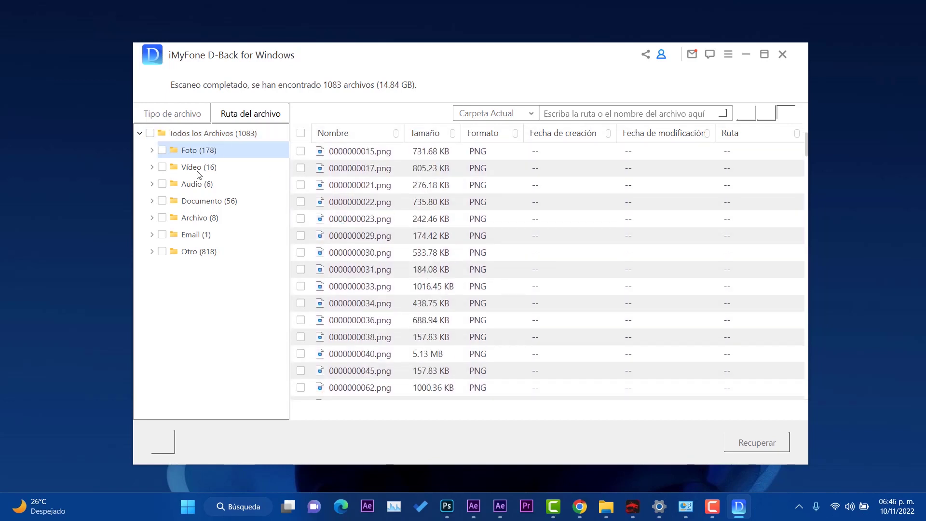
left_click(152, 151)
left_click(195, 170)
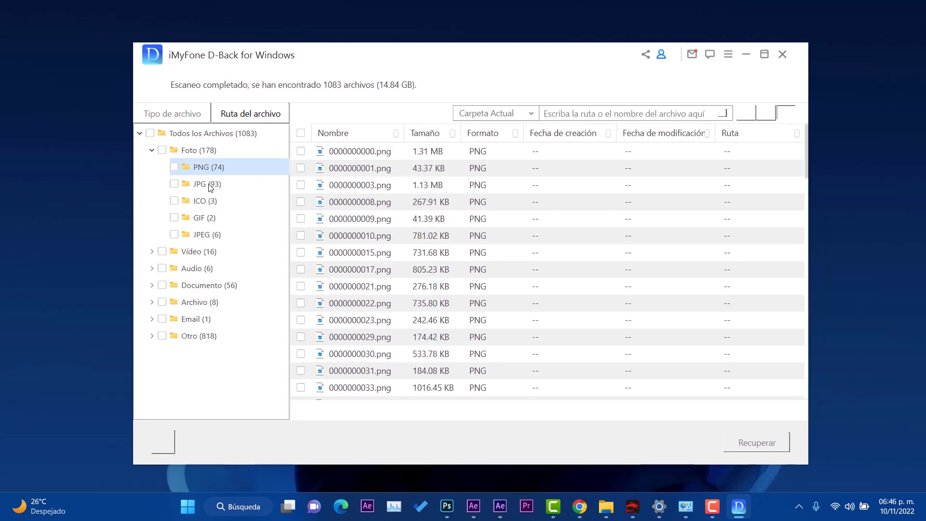
left_click(211, 186)
left_click(206, 203)
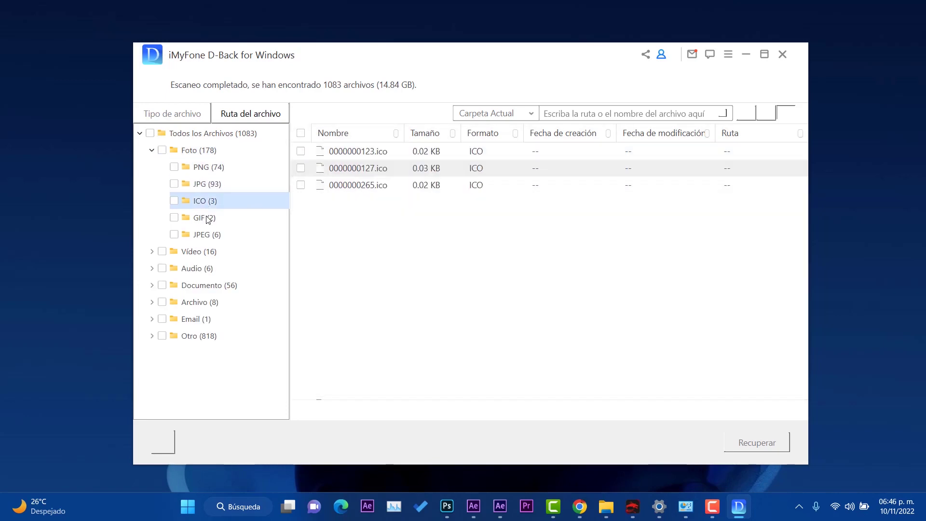
left_click(208, 239)
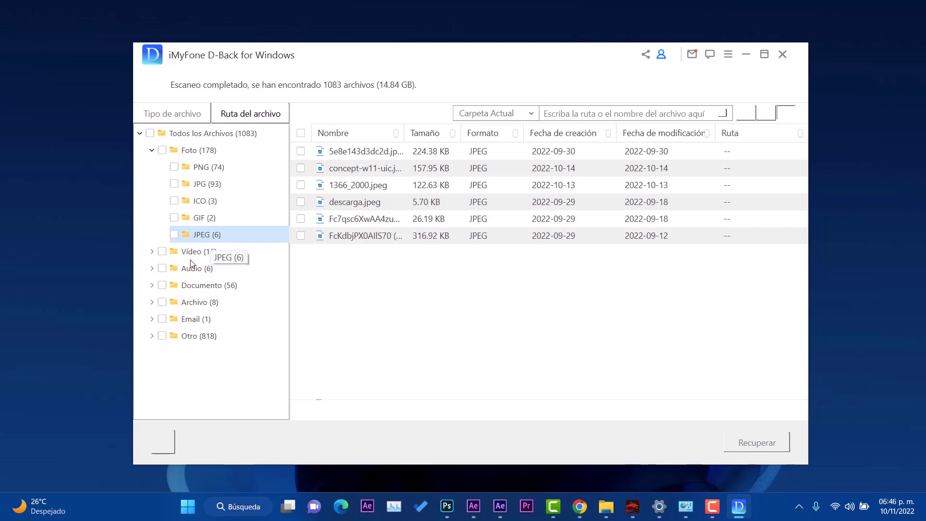
Preview the PNG images starting with 151FDE6D, 40B3EC6C and D10B39C2, closing each preview.
left_click(220, 167)
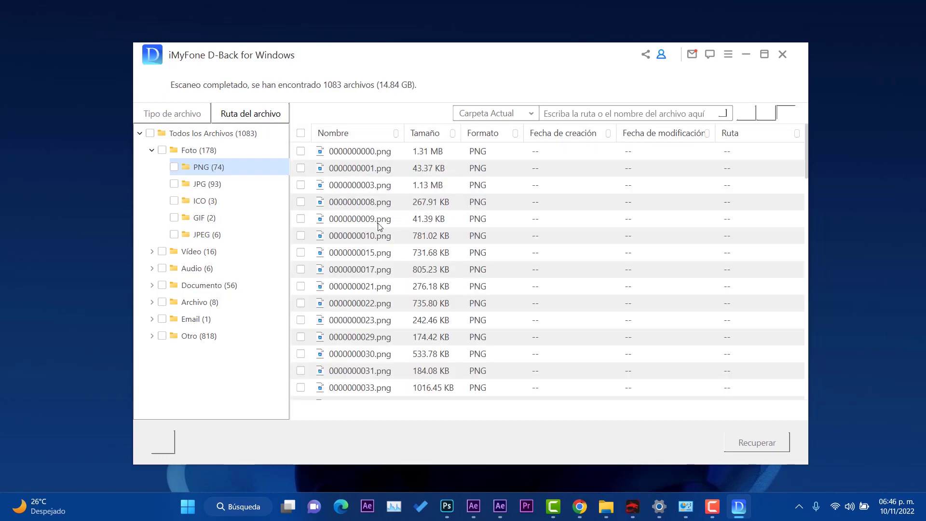
scroll(363, 299, "down", 15)
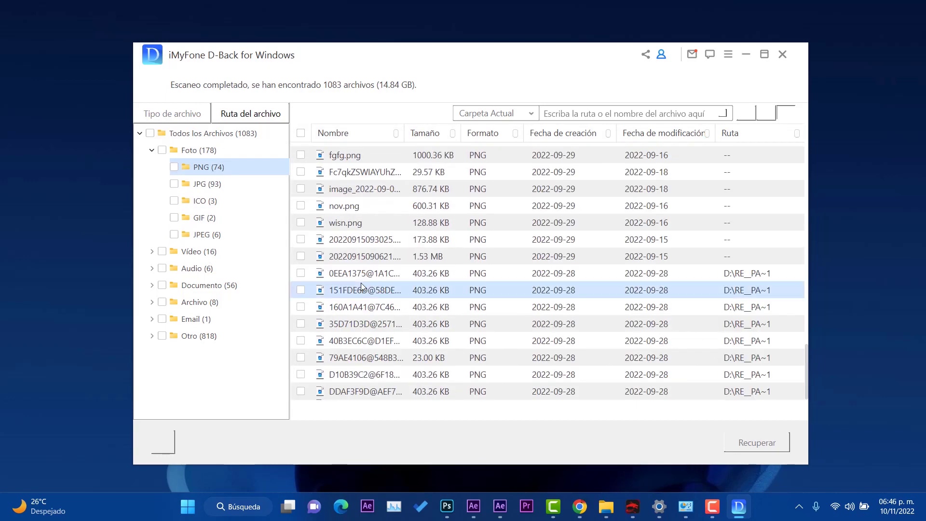
double_click(374, 289)
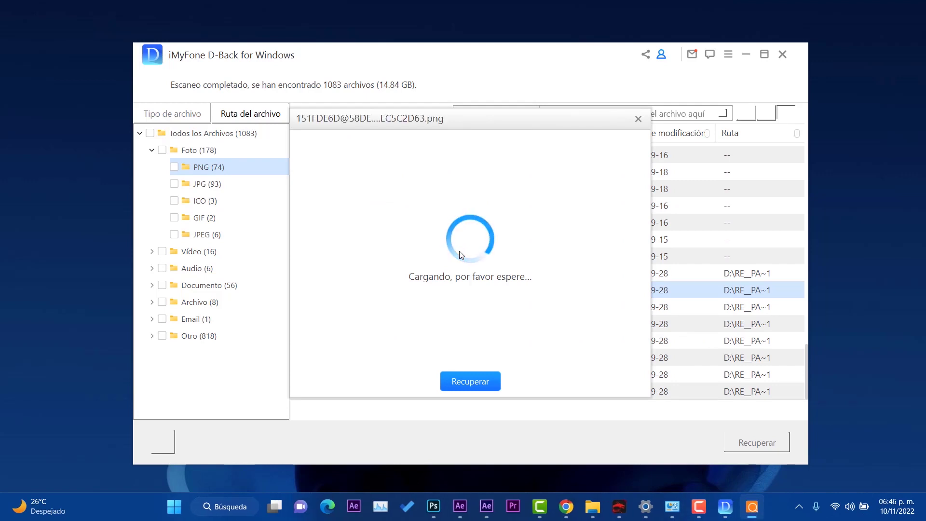
left_click(637, 118)
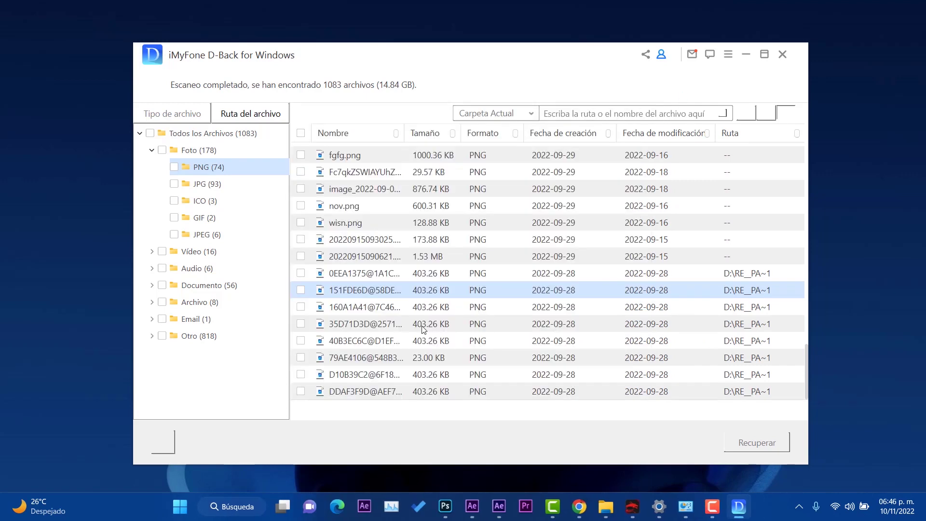
double_click(360, 340)
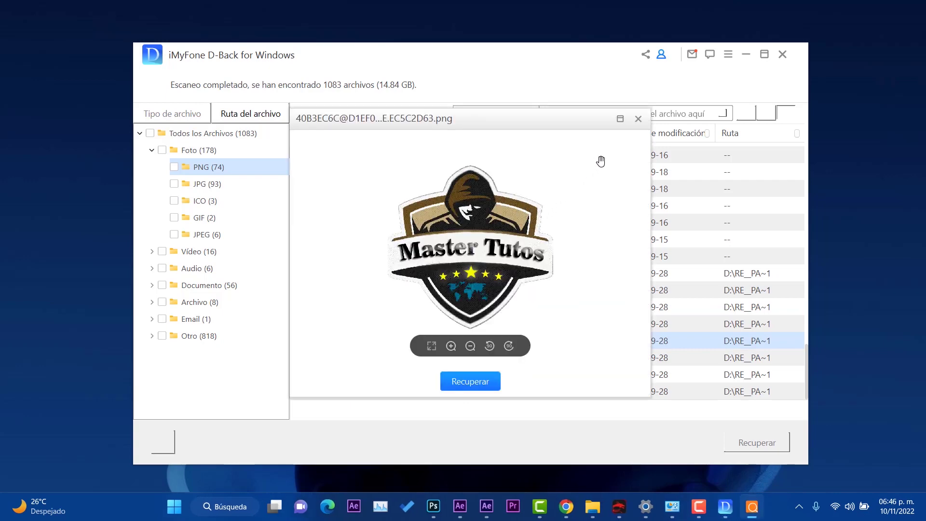
left_click(638, 118)
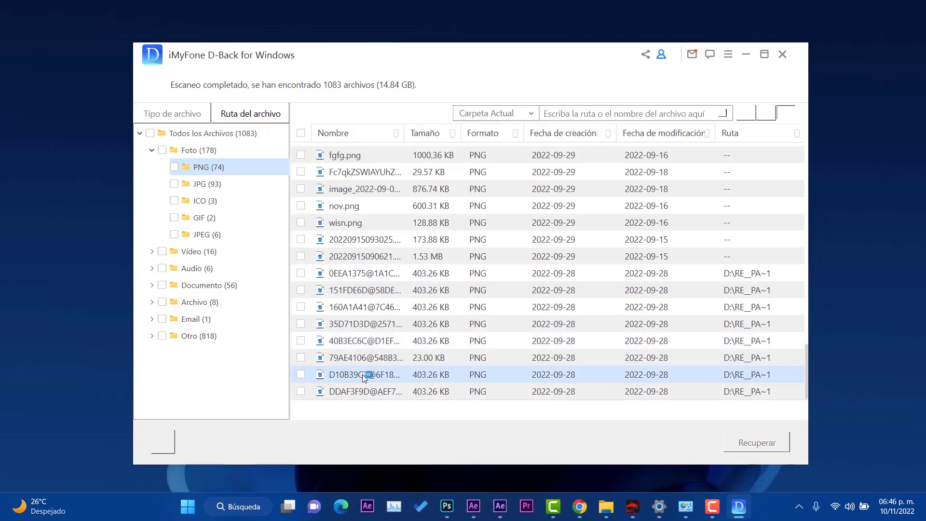
double_click(363, 374)
left_click(638, 119)
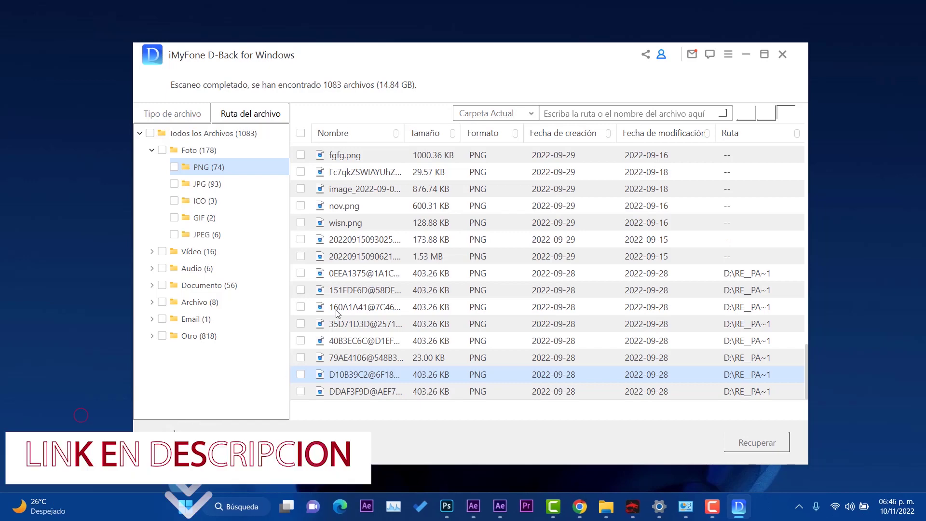
Preview the JPG images starting with 108173500, Microsoft-To-Do and 306779036, closing each preview.
scroll(531, 265, "up", 3)
left_click(203, 185)
scroll(371, 318, "down", 10)
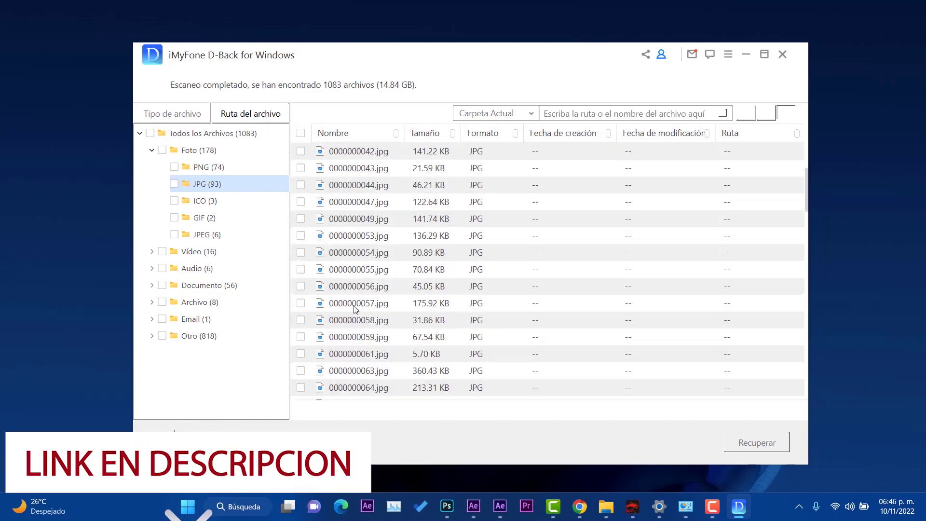
double_click(371, 320)
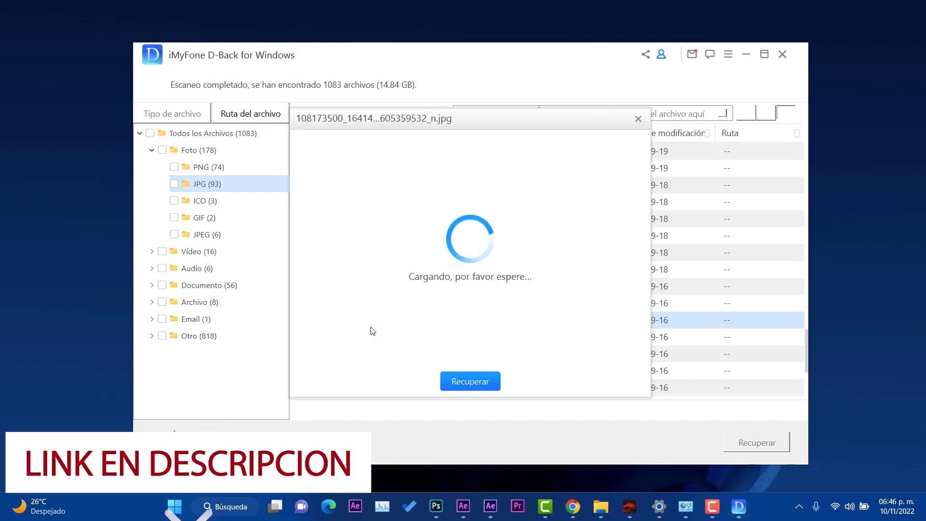
left_click(638, 118)
scroll(365, 337, "down", 3)
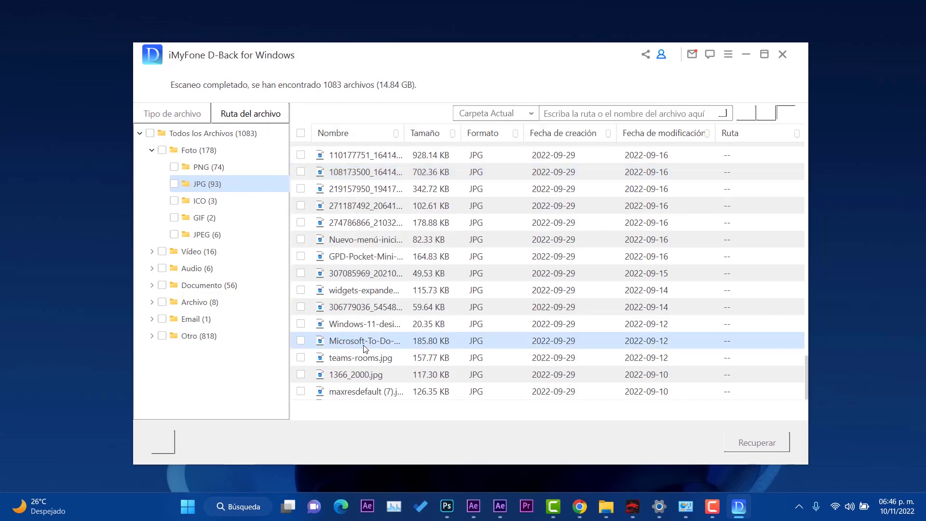
double_click(370, 341)
left_click(638, 119)
double_click(364, 308)
left_click(640, 119)
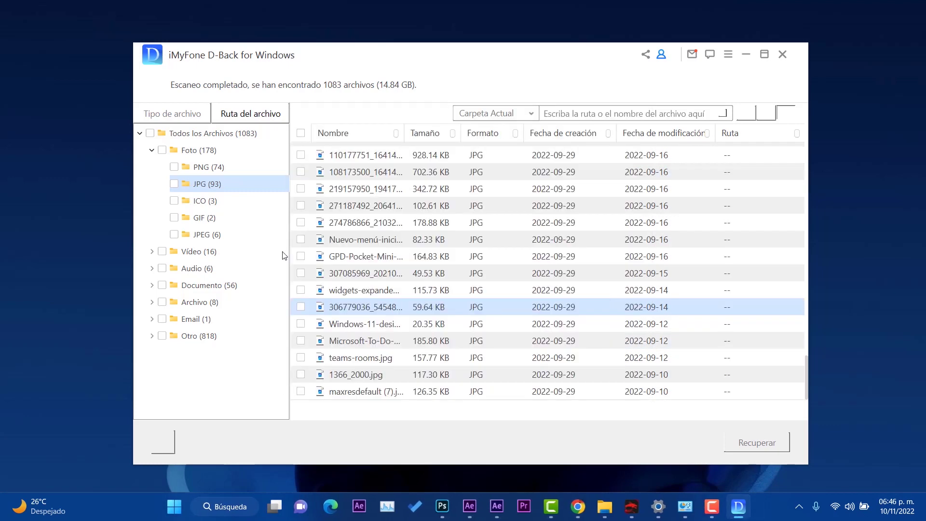
Mark the entire JPG and PNG folders for recovery, plus the 20.77 MB y2mate.com MP4 video after opening its preview.
left_click(174, 184)
left_click(175, 168)
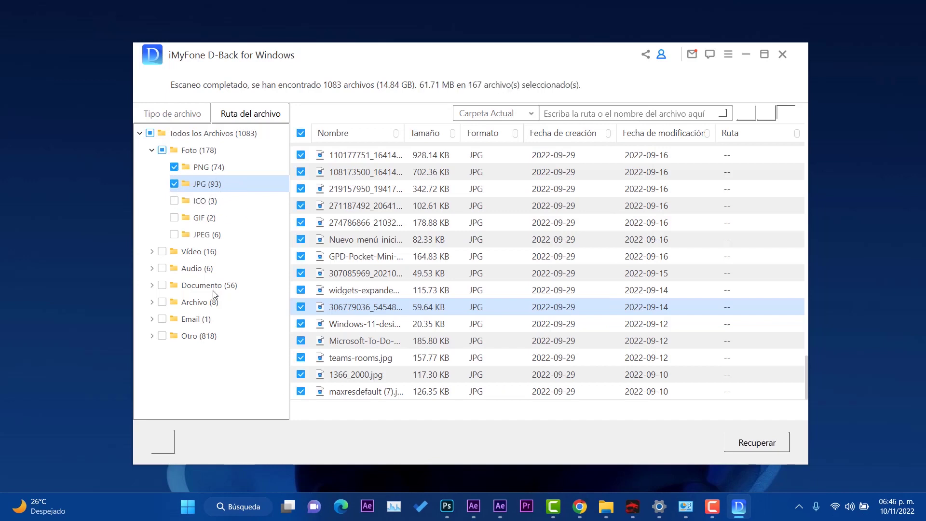
left_click(176, 255)
left_click(152, 252)
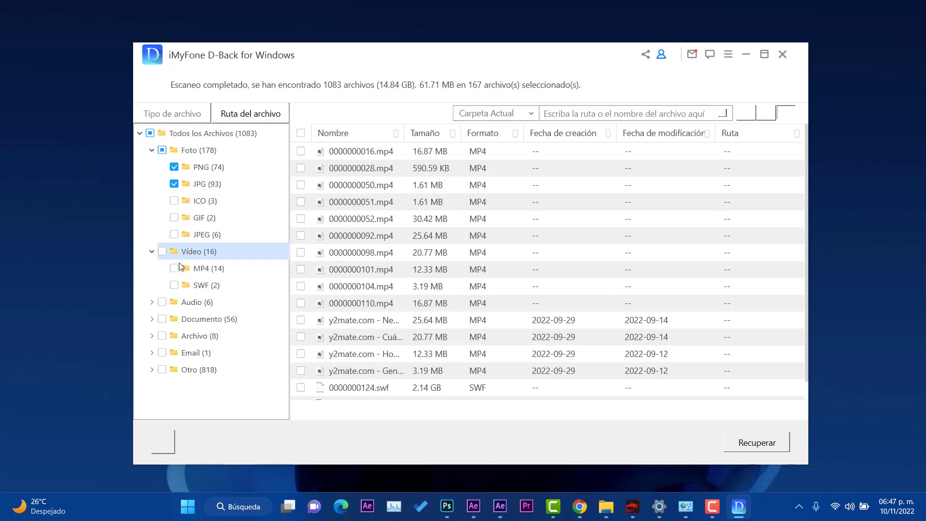
left_click(200, 271)
double_click(359, 339)
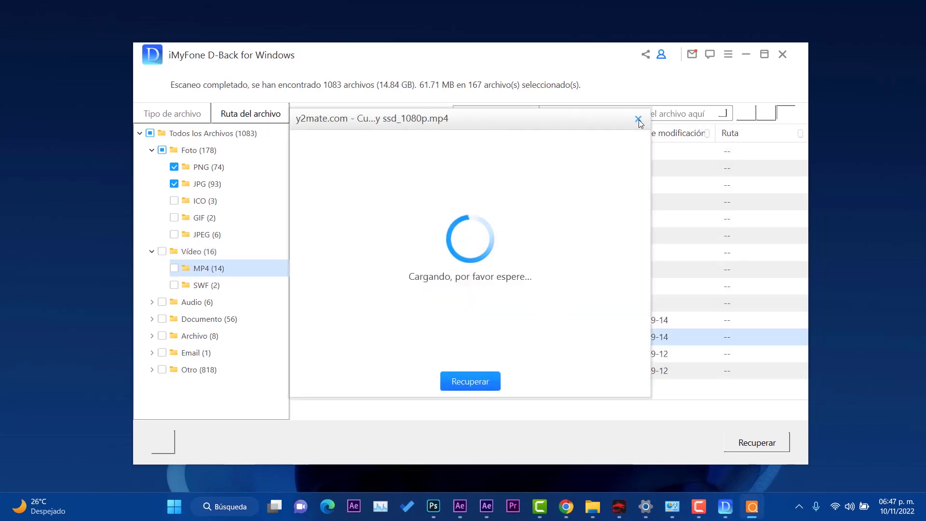
left_click(638, 119)
left_click(300, 336)
Mark the 3.25 MB La Adictiva MP3 under Audio for recovery.
left_click(153, 303)
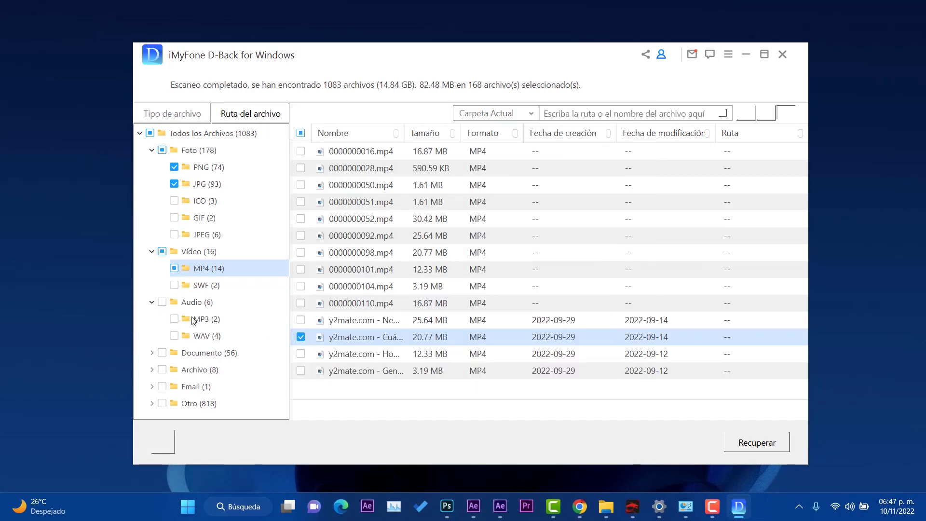
left_click(200, 319)
left_click(301, 168)
Check the PDF results under Documento and mark the 17.35 KB DOCX and the 16.51 KB Video material DOCX for recovery.
left_click(152, 353)
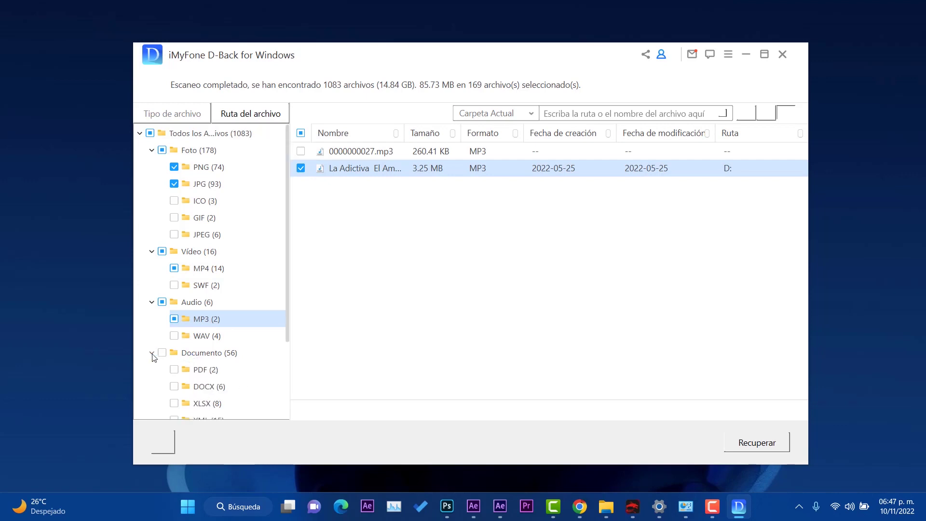
left_click(211, 354)
left_click(203, 370)
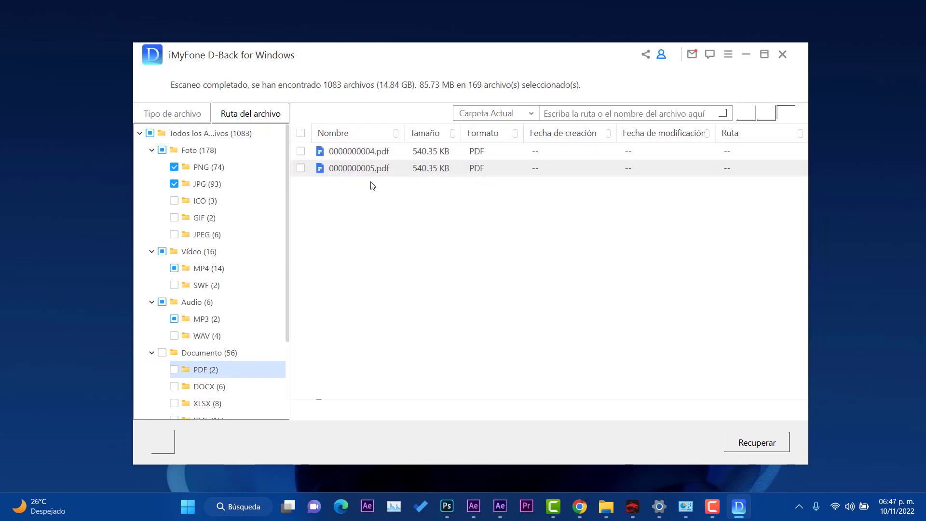
scroll(234, 358, "down", 2)
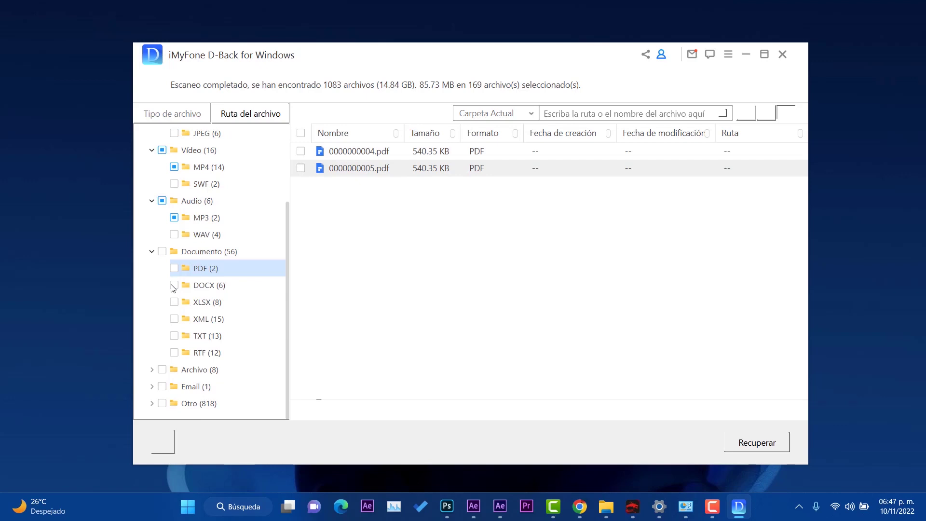
left_click(202, 285)
left_click(301, 202)
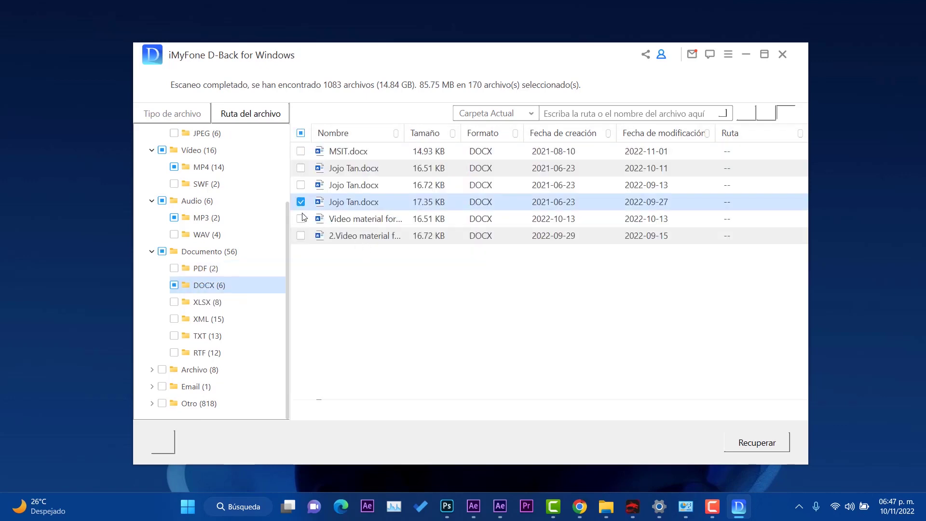
left_click(301, 218)
Mark the Pack de Estilos ZIP under Archivo for recovery.
left_click(153, 370)
scroll(209, 382, "down", 1)
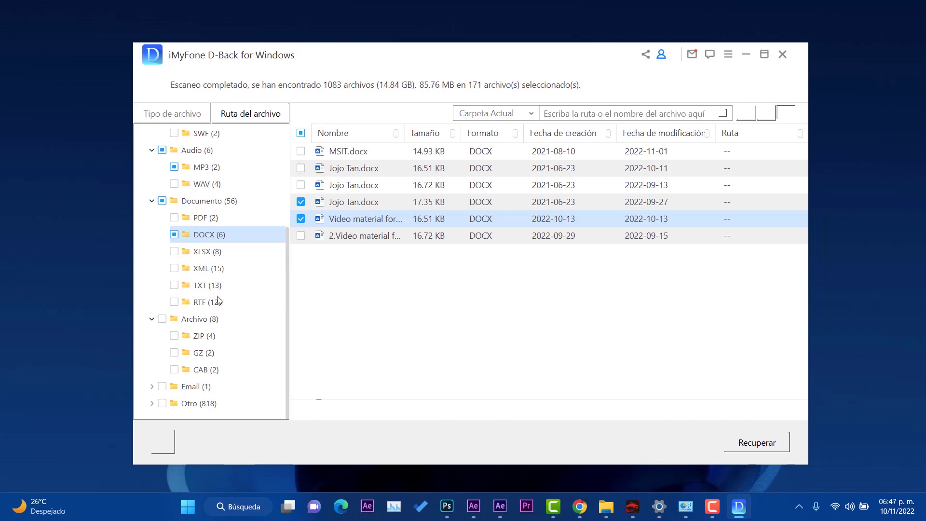
left_click(203, 338)
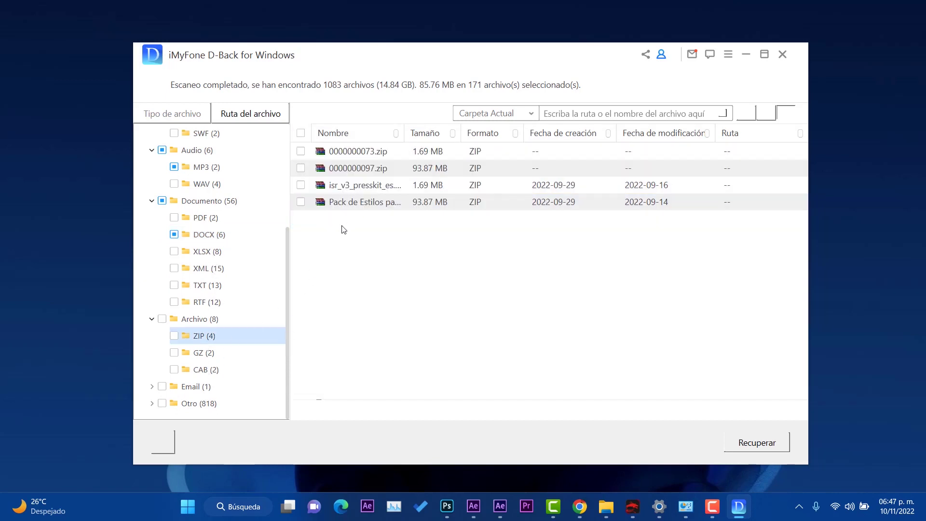
left_click(300, 202)
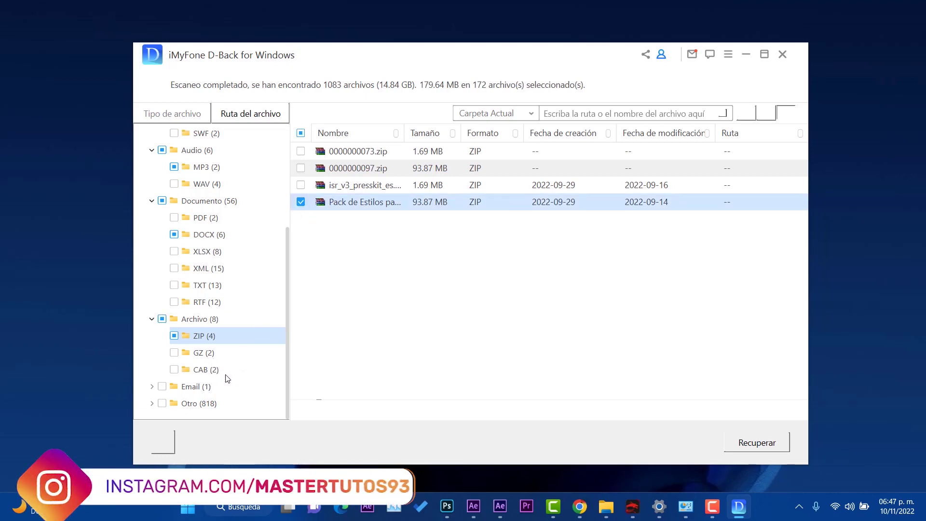
Expand the Otro category and review its file types along with the folders marked for recovery.
left_click(152, 403)
scroll(241, 313, "down", 10)
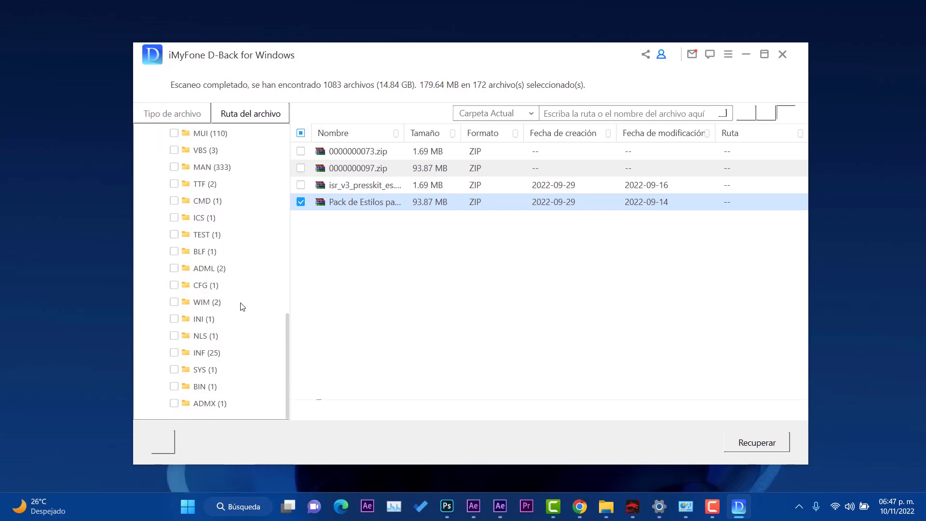
scroll(253, 301, "up", 10)
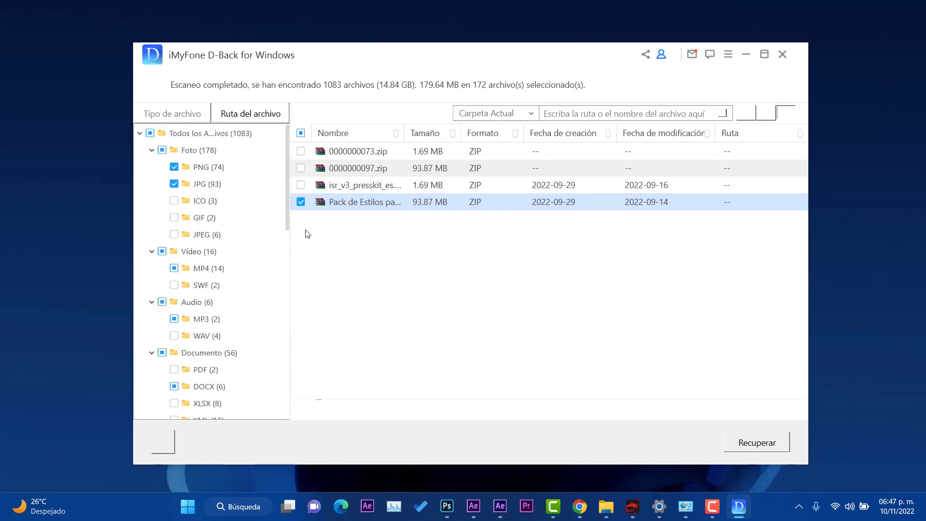
scroll(241, 270, "down", 10)
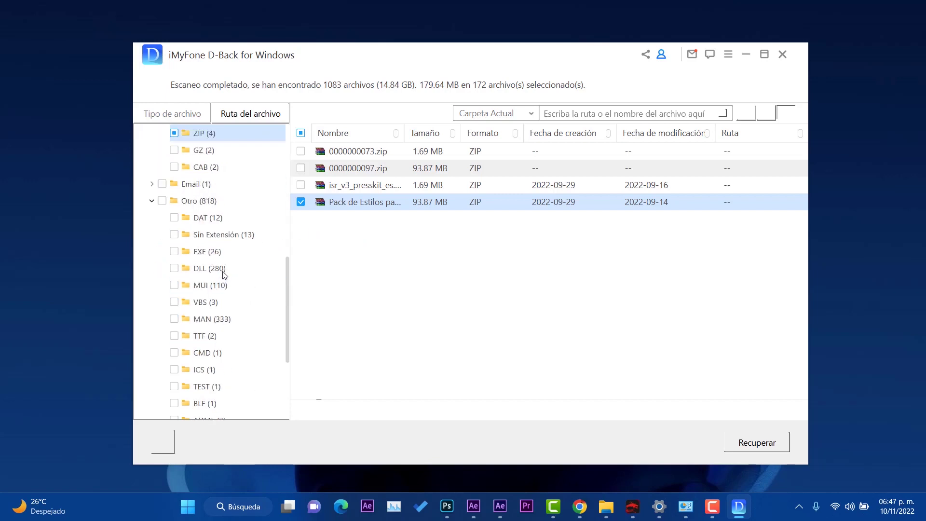
scroll(229, 301, "up", 10)
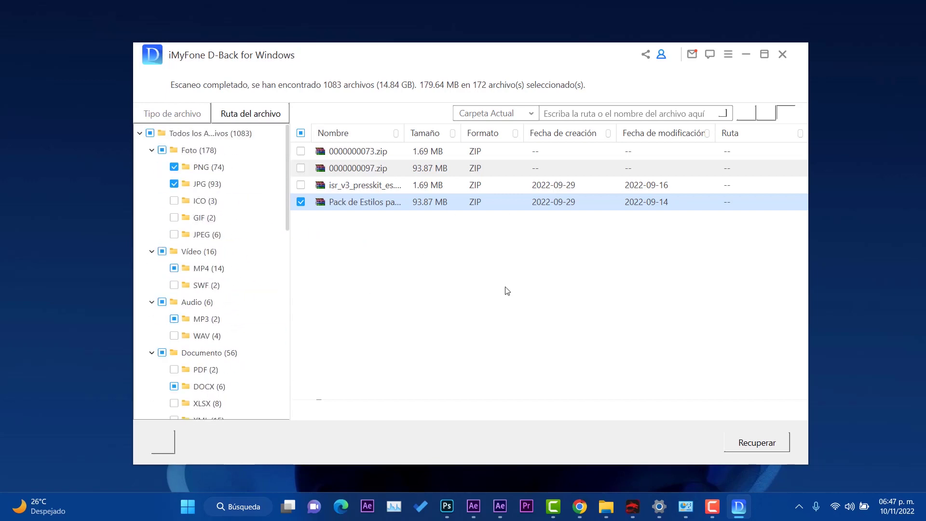
Recover the marked files to Escritorio and open the folder containing them.
left_click(757, 443)
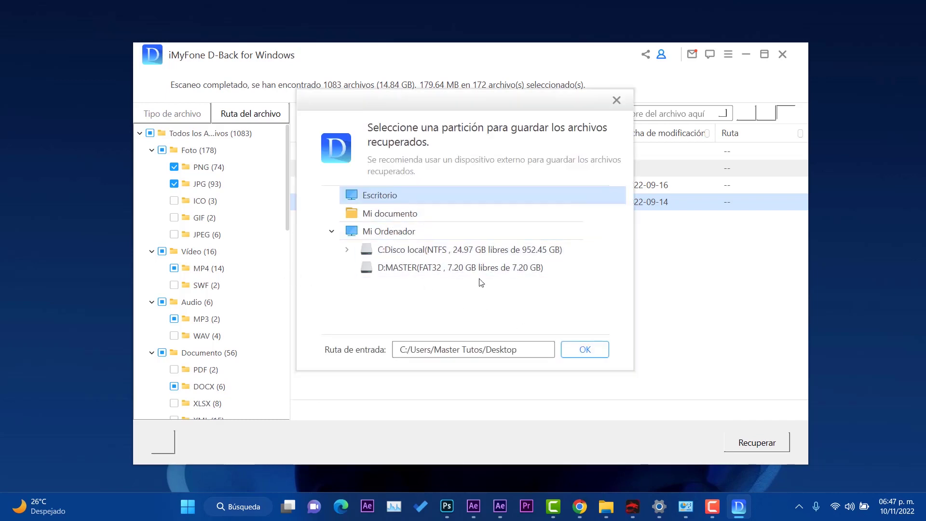
left_click(599, 355)
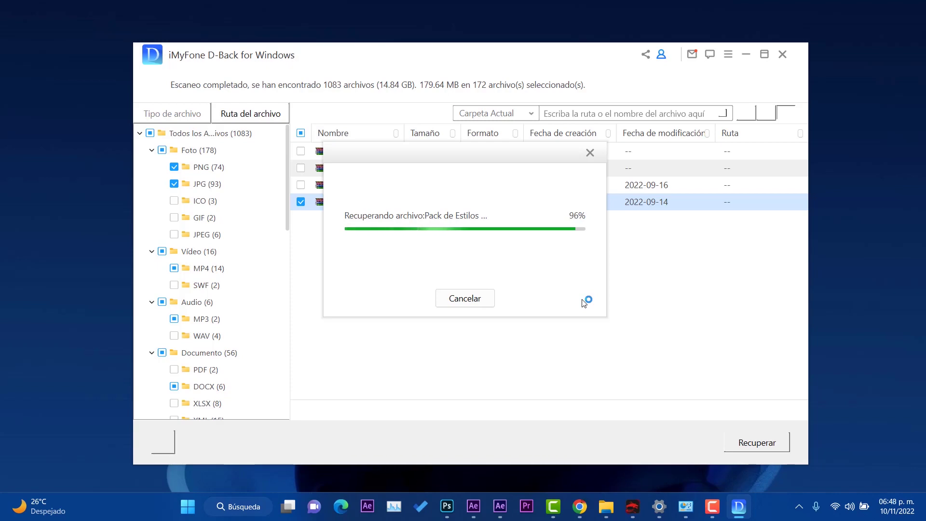
left_click(465, 298)
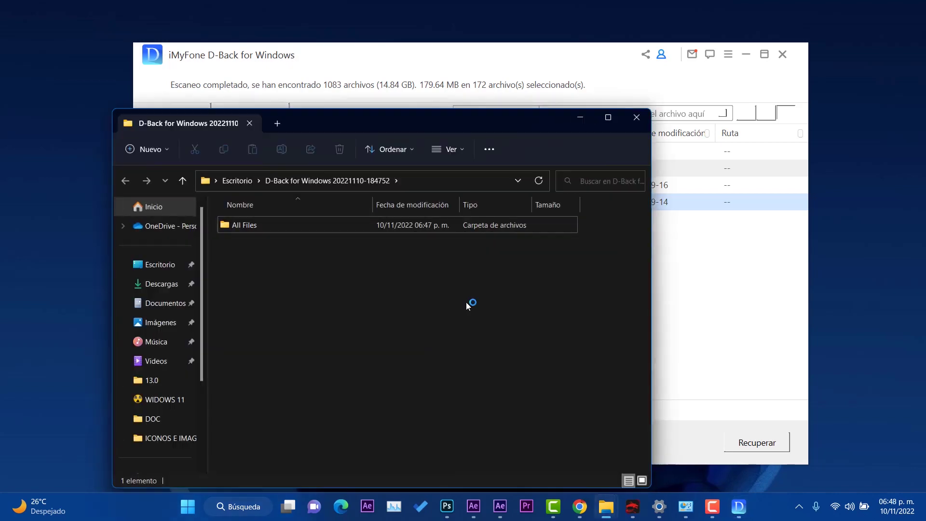
Maximize the recovery folder window and open All Files > Archive > ZIP to check the recovered archive.
left_click(603, 118)
double_click(158, 115)
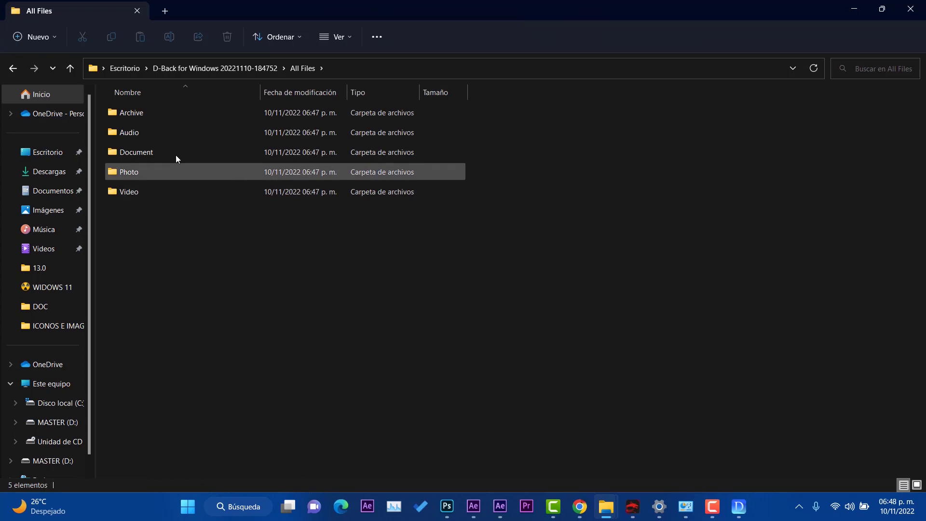
double_click(144, 116)
double_click(139, 112)
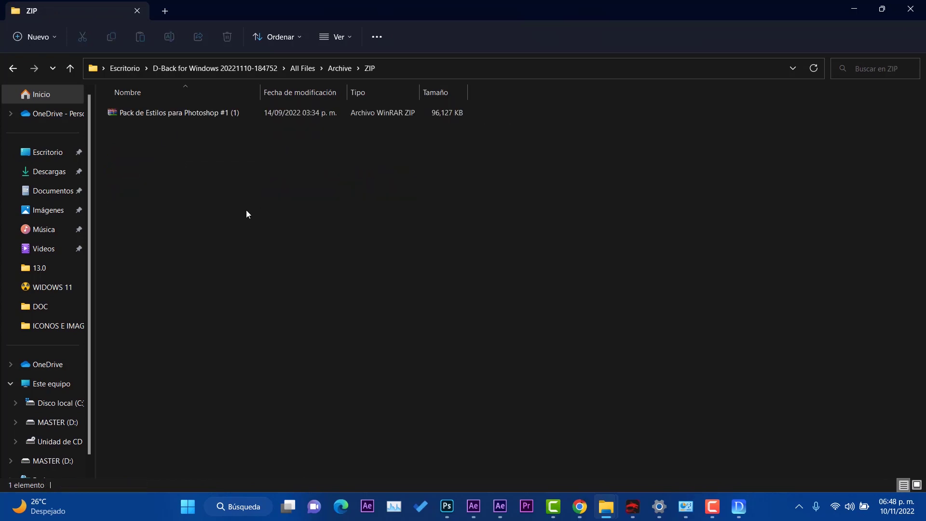
Return to All Files and open the Audio folder's subfolder to check the recovered audio files.
key("BackSpace")
key("BackSpace")
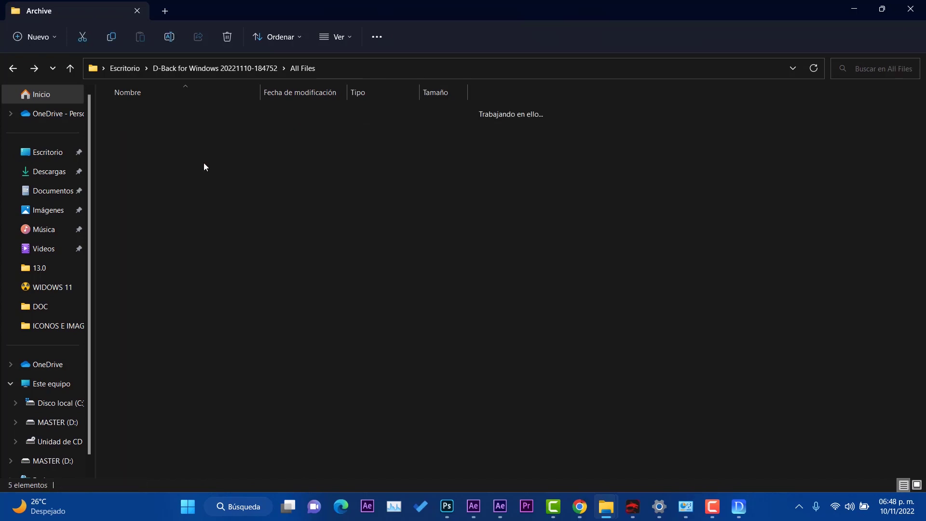
double_click(148, 131)
double_click(147, 116)
Open the recovered Word document "Video material for master tutos to October 13 2022" from the Document folder, dismiss the Microsoft 365 offer and close Word.
key("BackSpace")
key("BackSpace")
double_click(159, 150)
double_click(142, 116)
left_click(151, 135)
double_click(150, 134)
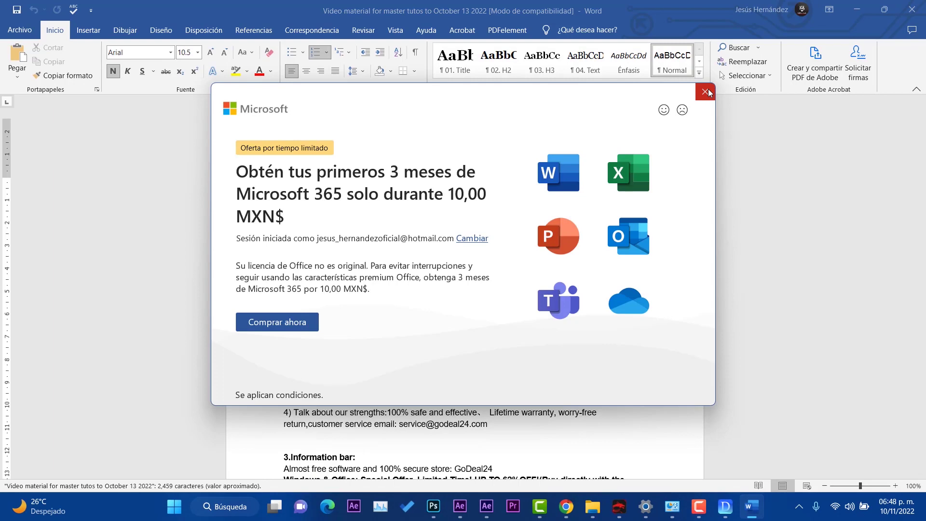
left_click(705, 91)
key("alt+F4")
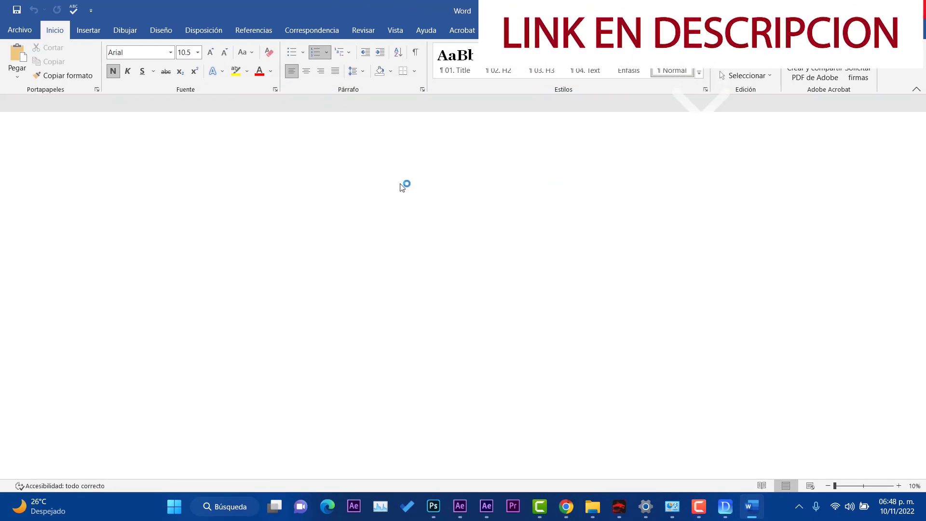
key("alt+Up")
key("alt+Up")
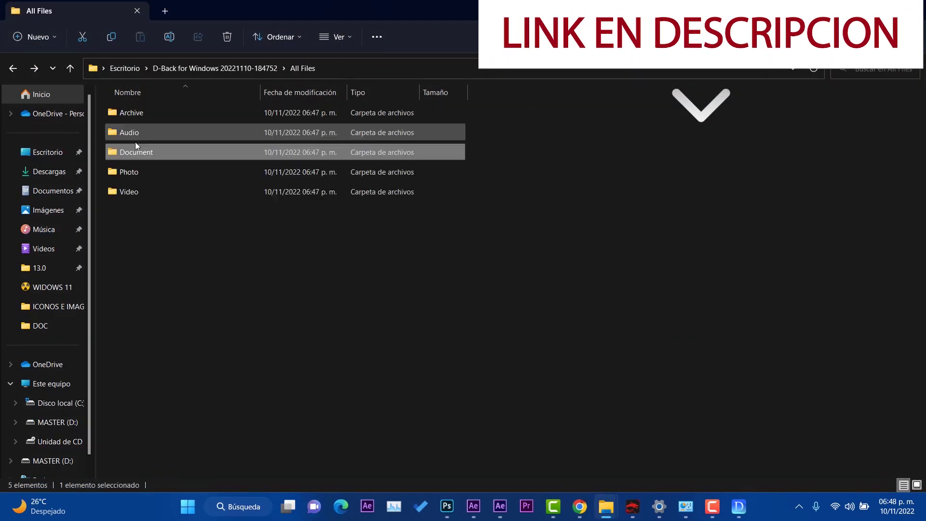
double_click(136, 172)
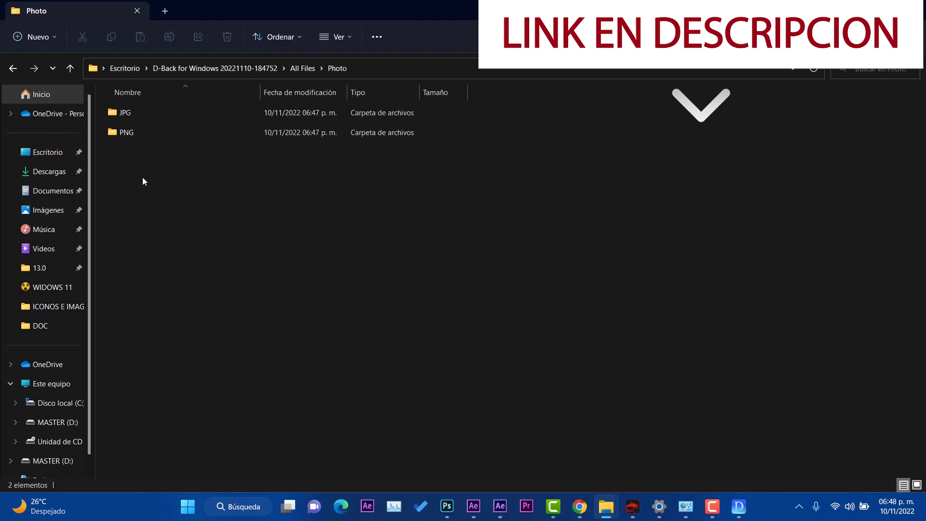
double_click(132, 119)
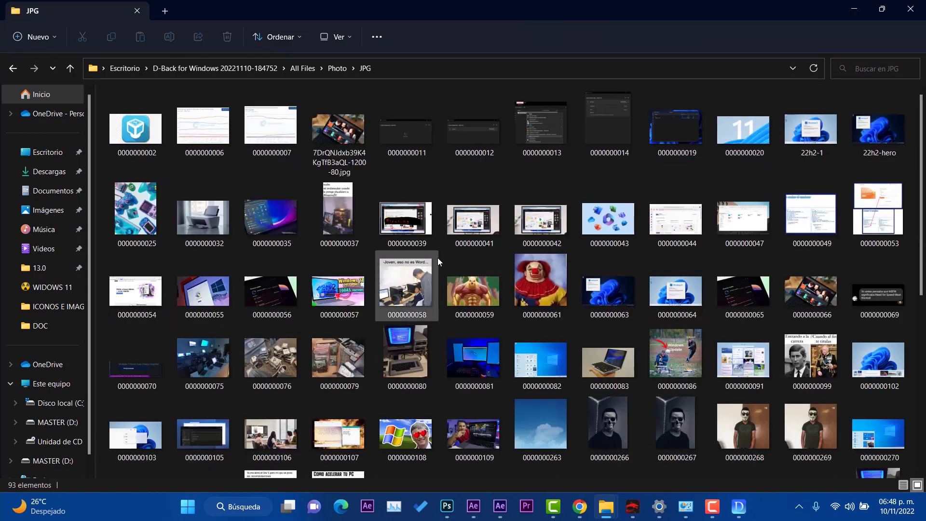
left_click(531, 276)
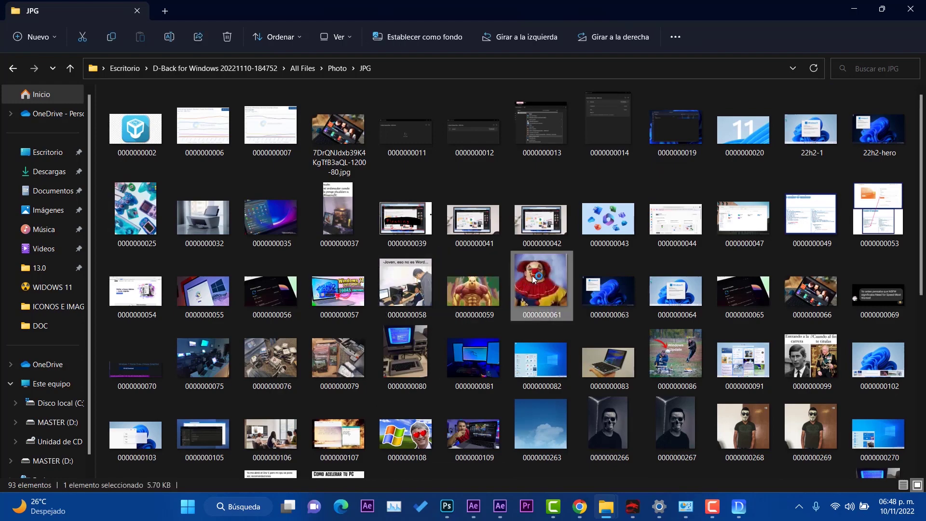
left_click(910, 9)
double_click(615, 421)
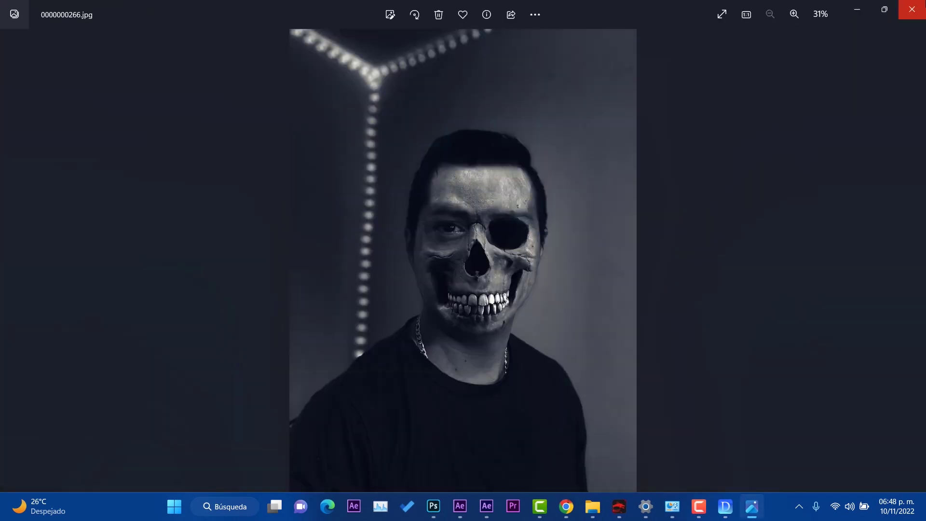
left_click(912, 9)
key("alt+Up")
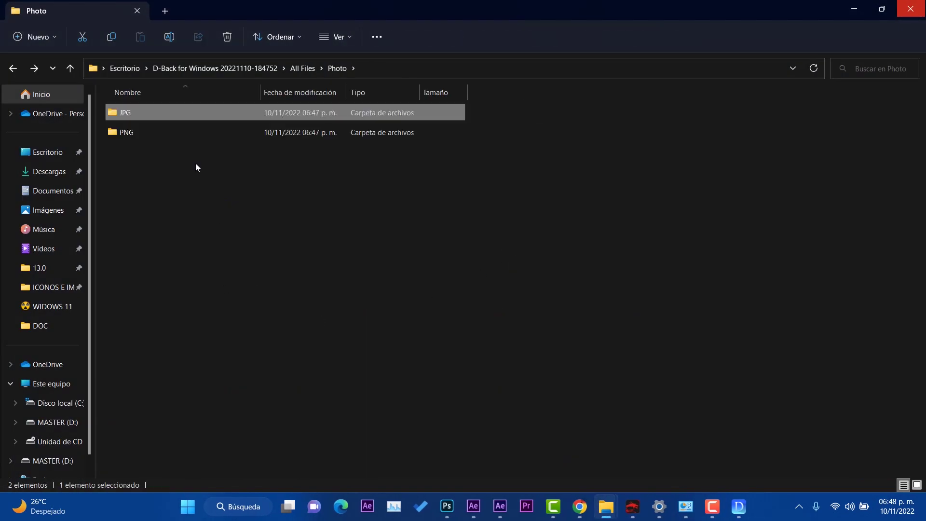
Look through the recovered images in the PNG folder and return to the Photo folder.
double_click(134, 132)
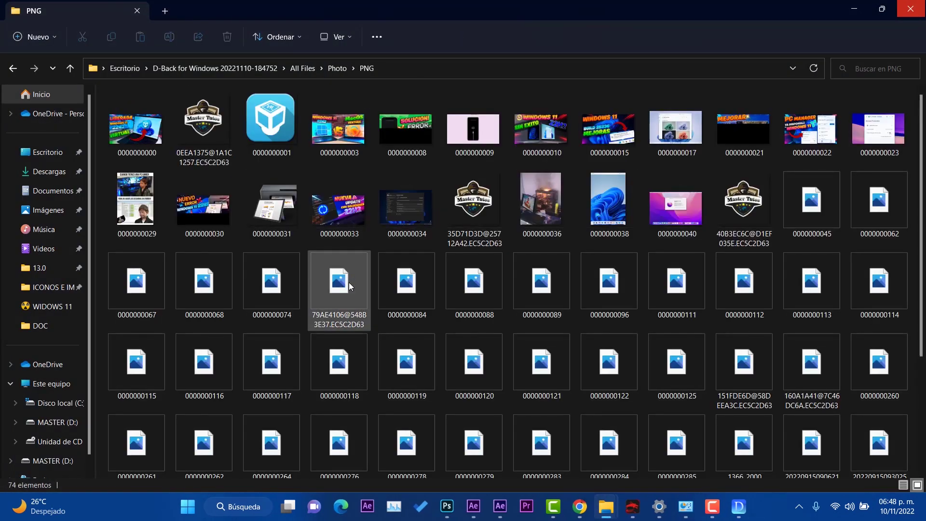
scroll(366, 299, "down", 3)
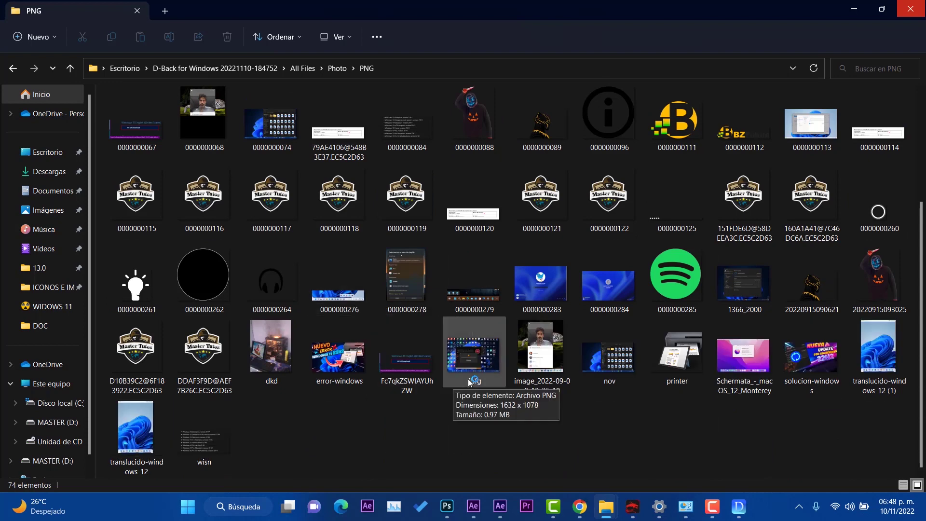
scroll(409, 301, "up", 3)
key("alt+Up")
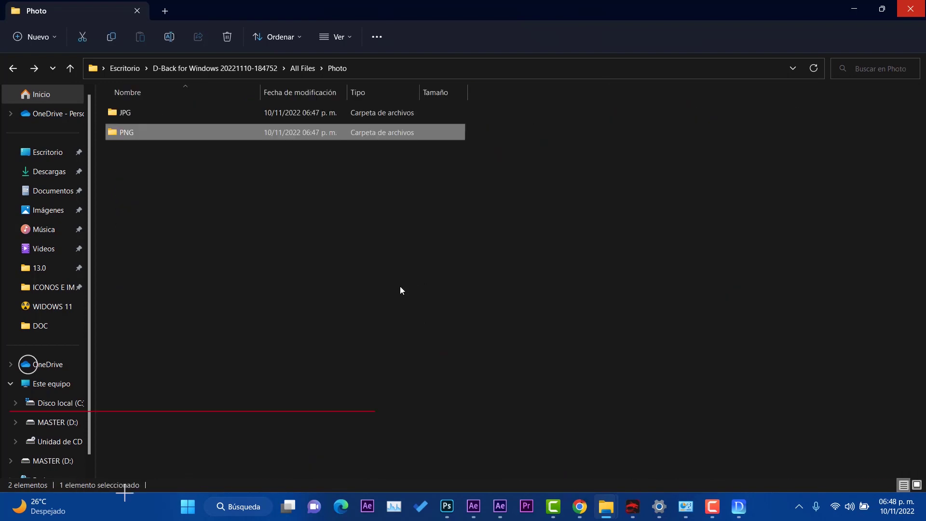
Play the recovered HDD and SSD video from Video > MP4, skip to about its midpoint and close the player.
key("alt+Up")
double_click(132, 191)
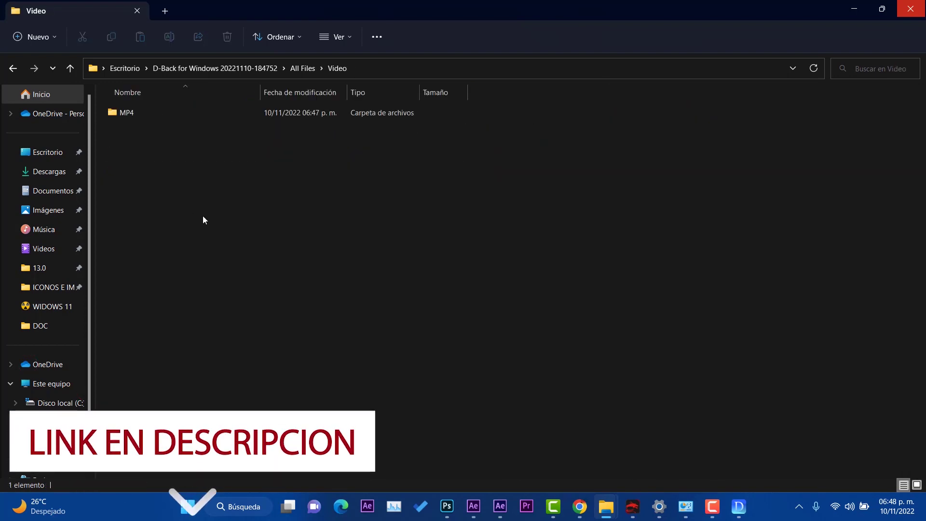
double_click(134, 111)
left_click(149, 158)
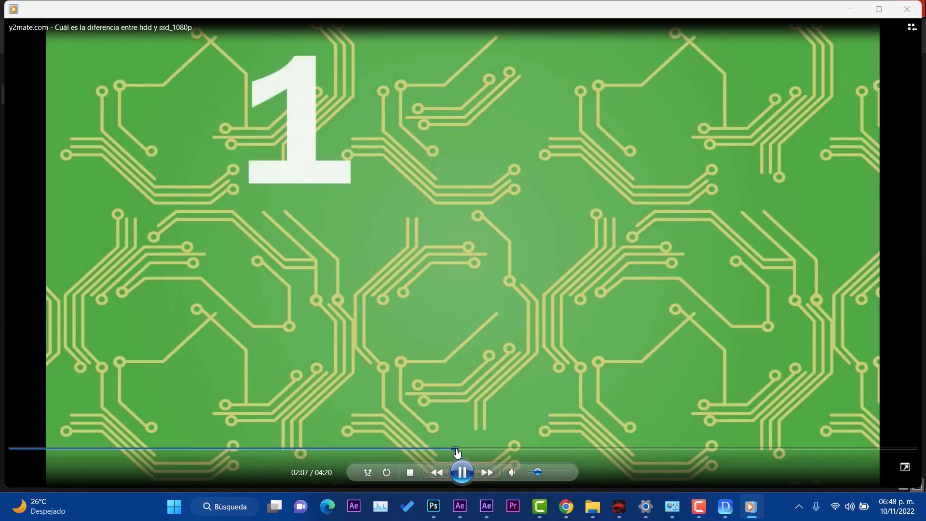
left_click(461, 448)
key("alt+F4")
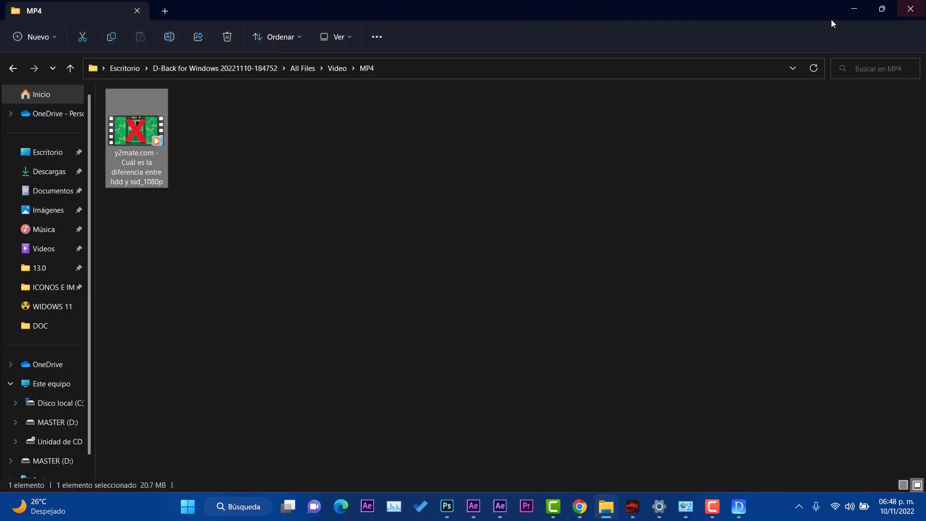
Switch back to iMyFone D-Back, dismiss the recovery completion notice and leave the scan results, choosing to save them.
left_click(854, 9)
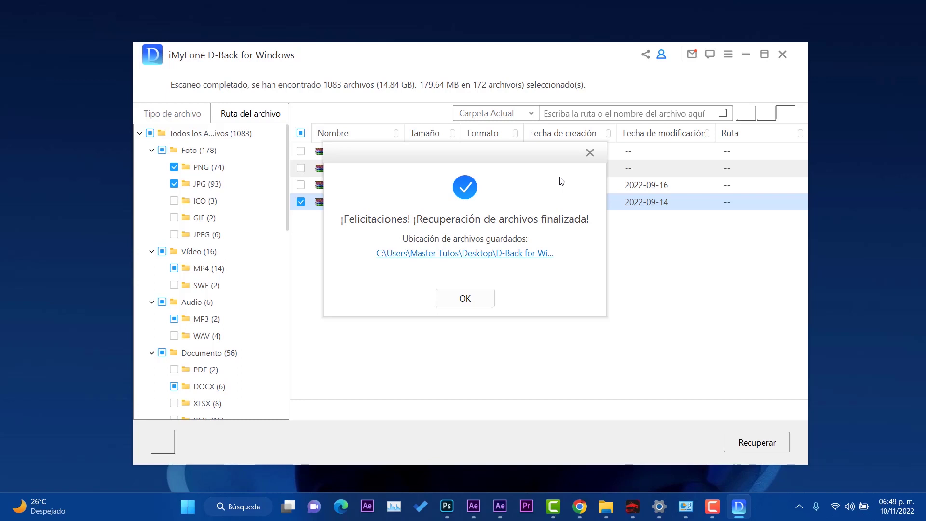
left_click(590, 152)
left_click(172, 444)
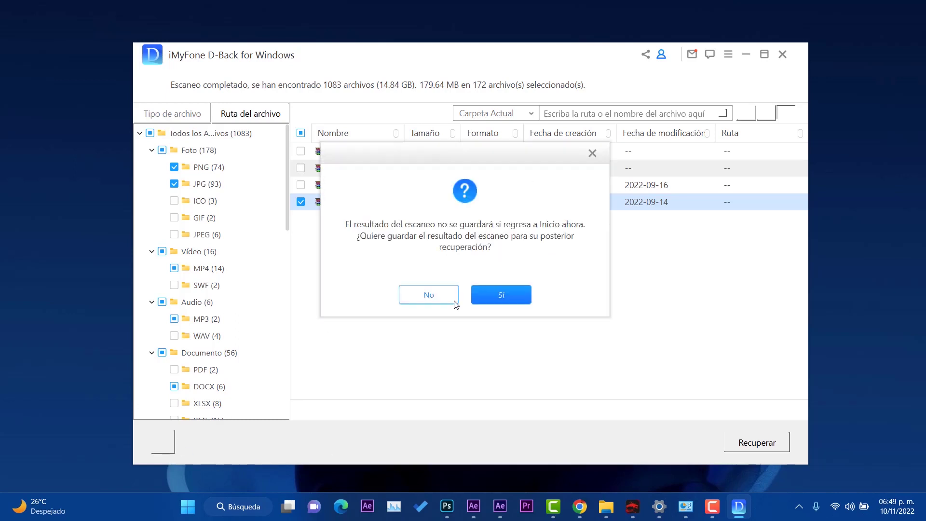
left_click(488, 299)
left_click(617, 100)
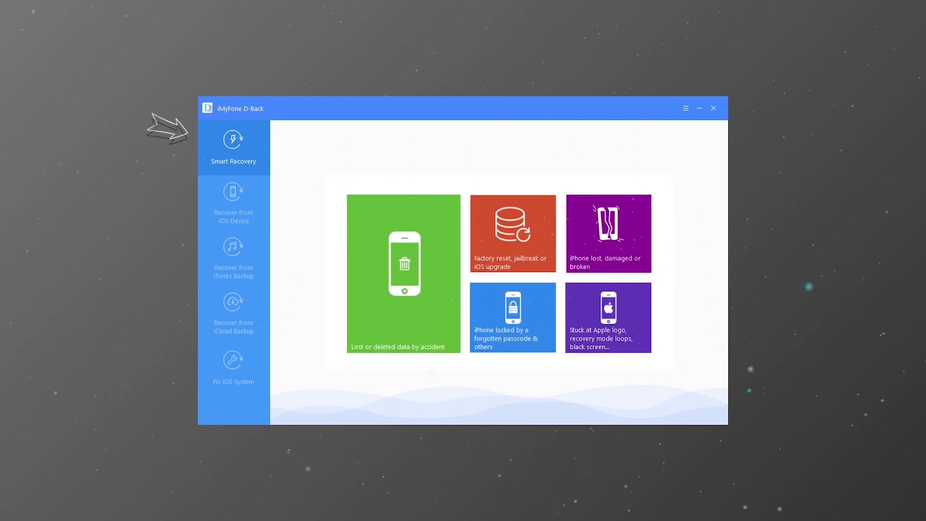
Choose the data types to recover from the iOS device, including Message, WhatsApp and Voice Memo, and start recovering the found data to the computer.
left_click(233, 193)
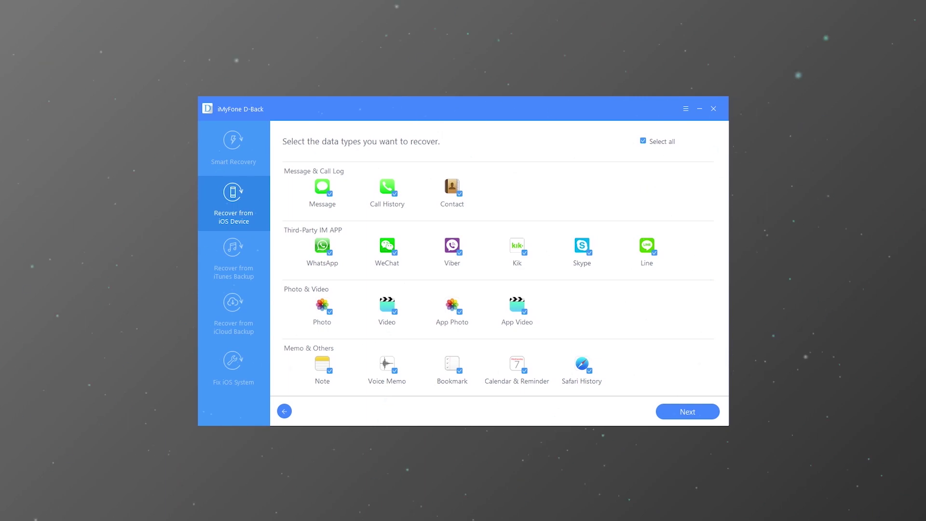
left_click(643, 141)
left_click(330, 194)
left_click(329, 252)
left_click(395, 371)
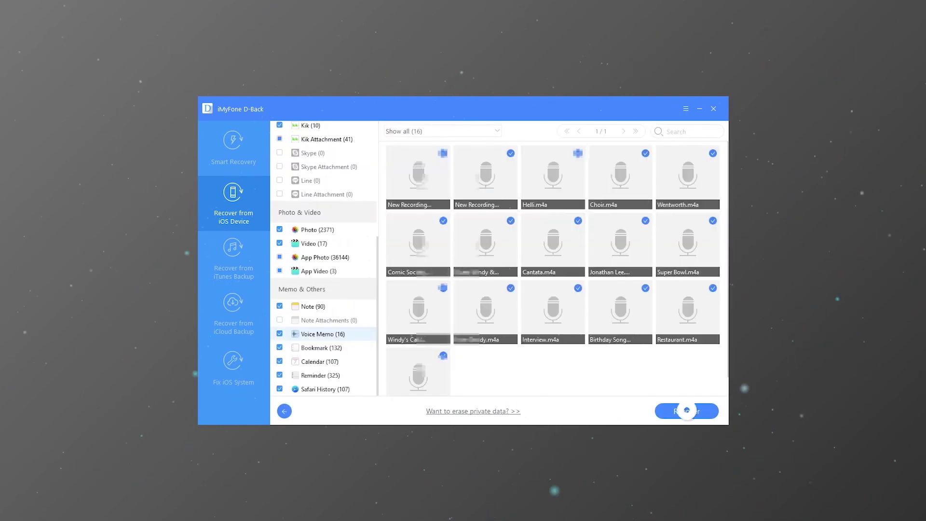
left_click(686, 411)
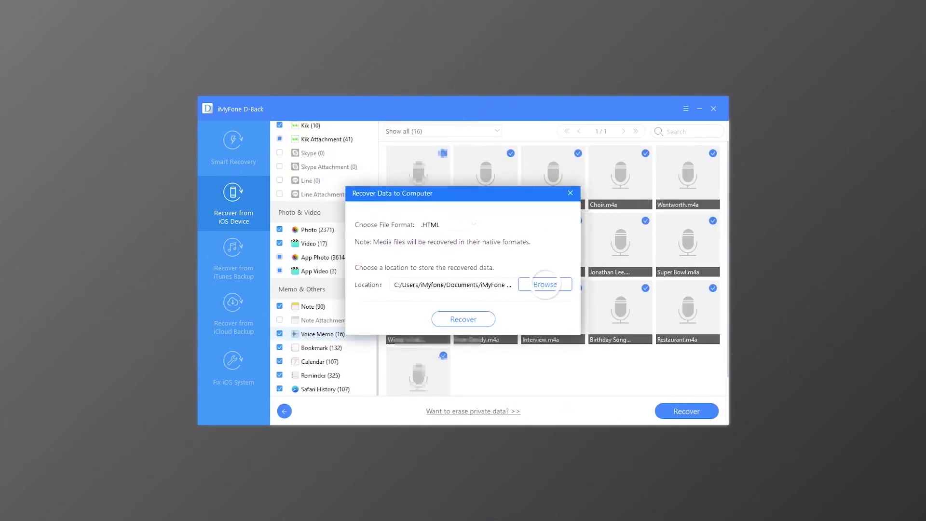